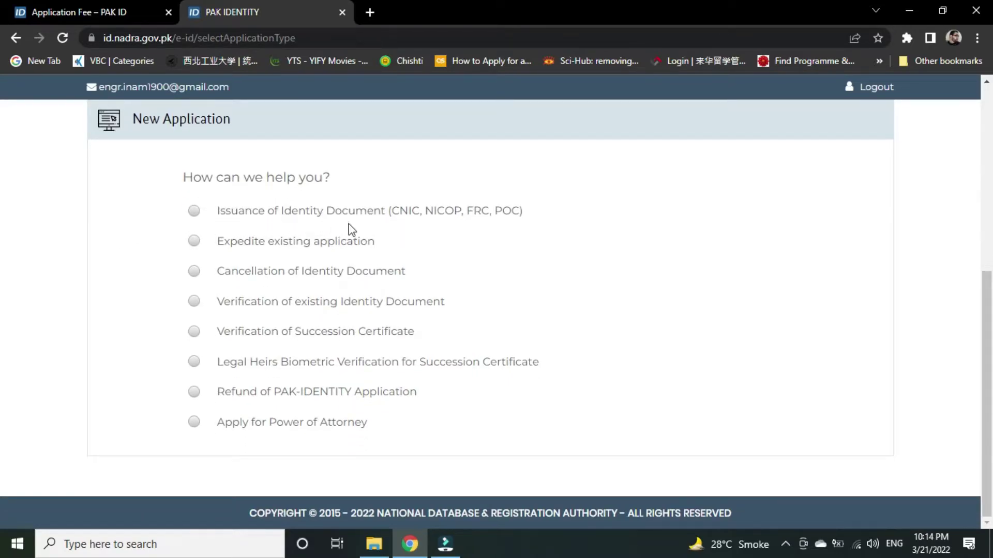
Choose Issuance of Identity Document on the 'How can we help you?' page.
left_click(196, 210)
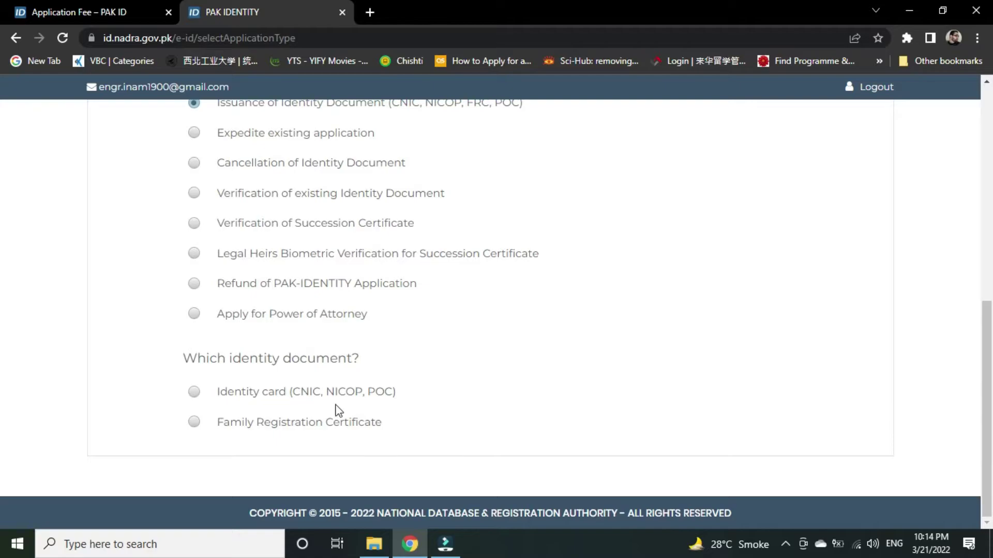
Select Family Registration Certificate and open its required-documents link in a new tab.
left_click(194, 422)
scroll(375, 394, "down", 2)
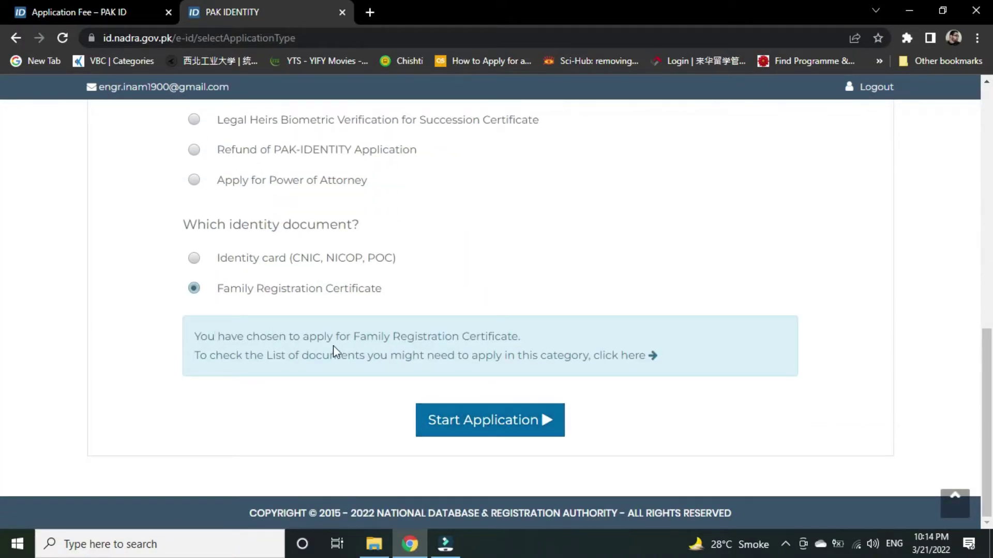
right_click(609, 360)
left_click(633, 368)
Start the new FRC application, then switch to the FRC information tab.
left_click(421, 12)
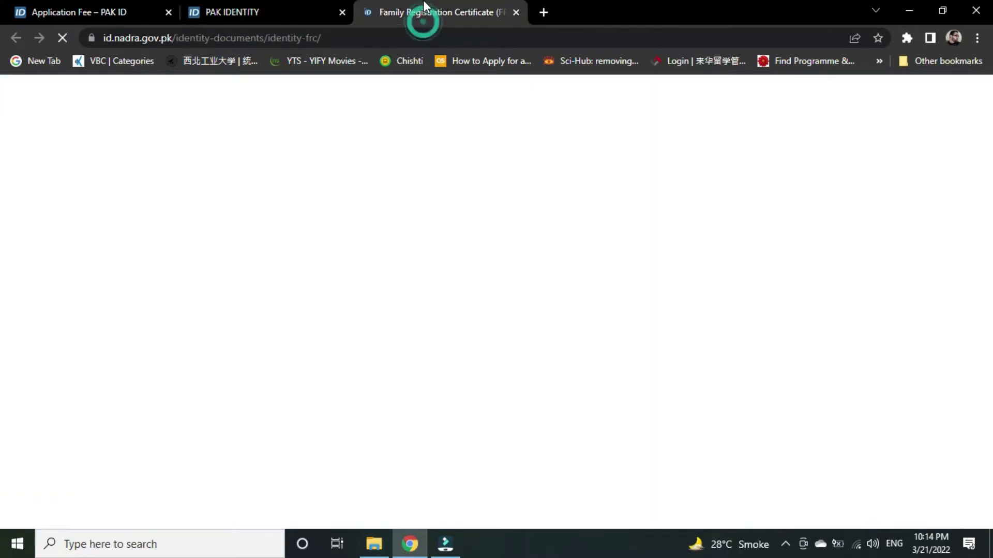
left_click(266, 1)
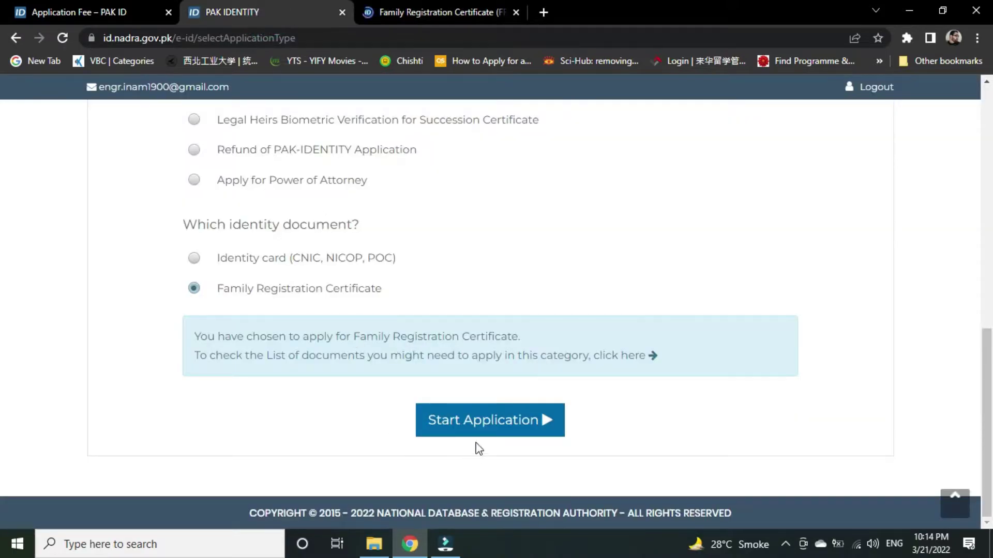
left_click(508, 432)
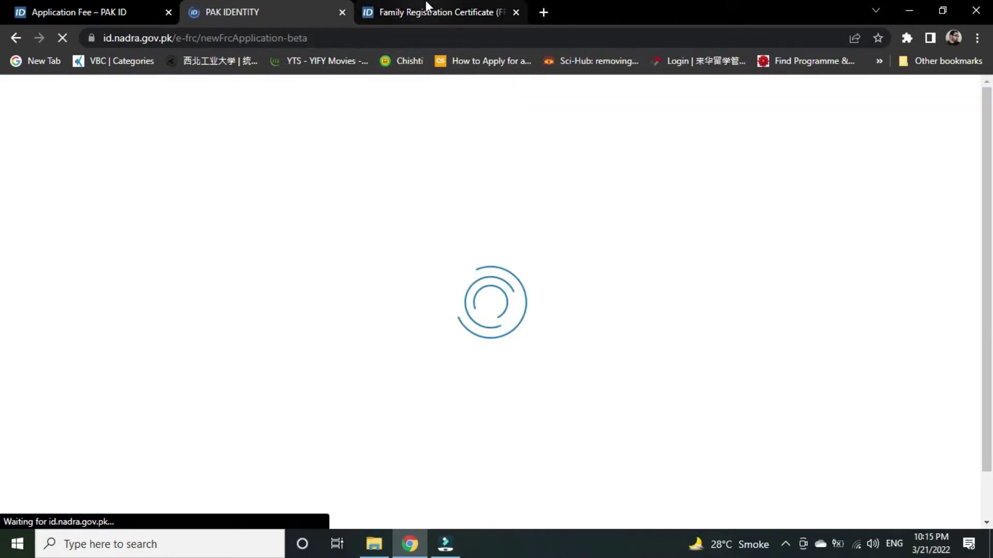
left_click(425, 6)
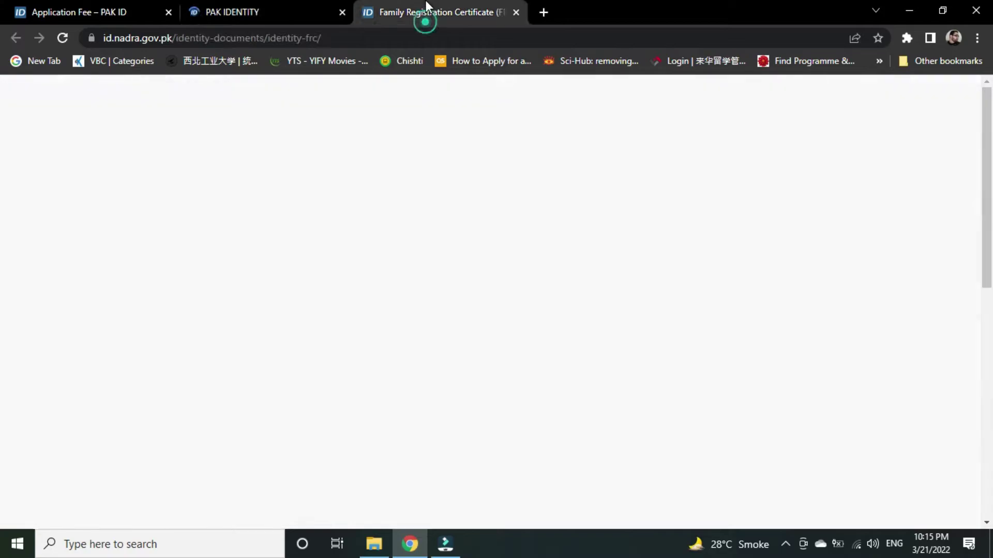
scroll(393, 252, "down", 3)
scroll(392, 252, "down", 3)
scroll(311, 269, "up", 2)
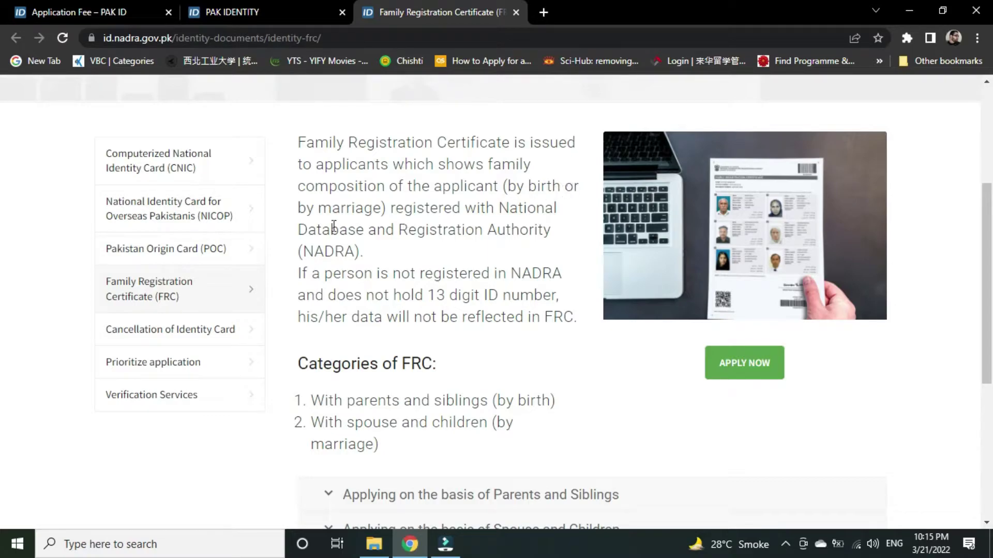
scroll(415, 212, "down", 3)
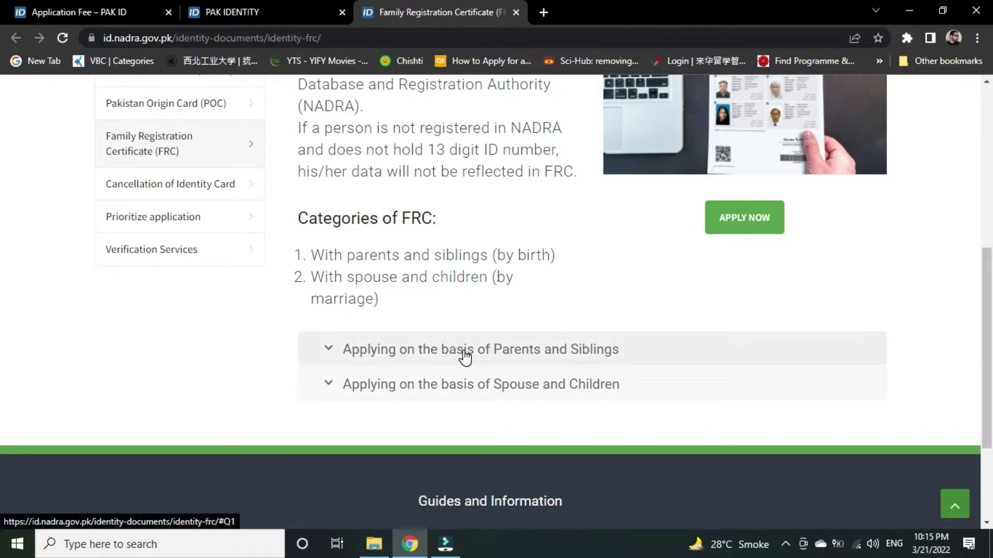
Expand and read the Parents and Siblings document requirements.
left_click(324, 349)
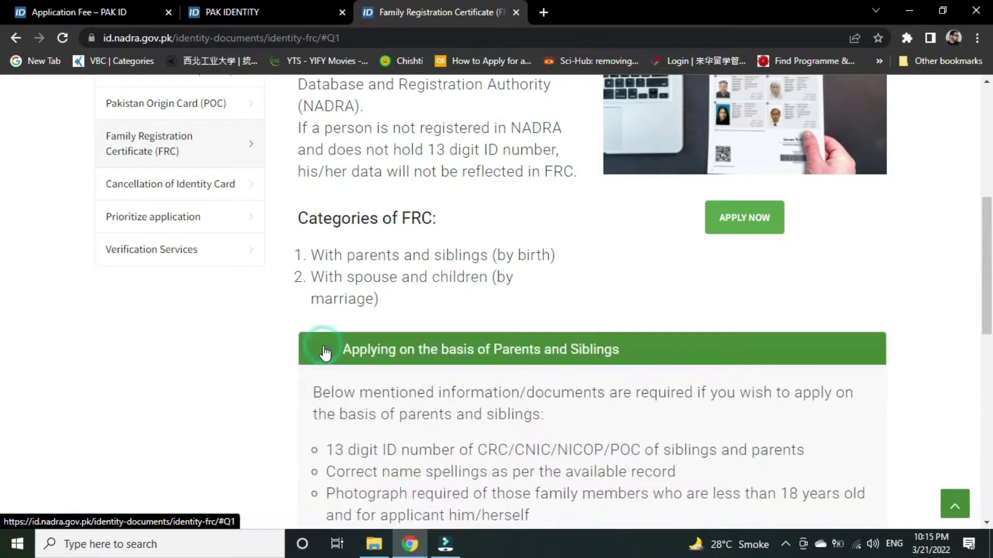
scroll(325, 347, "down", 3)
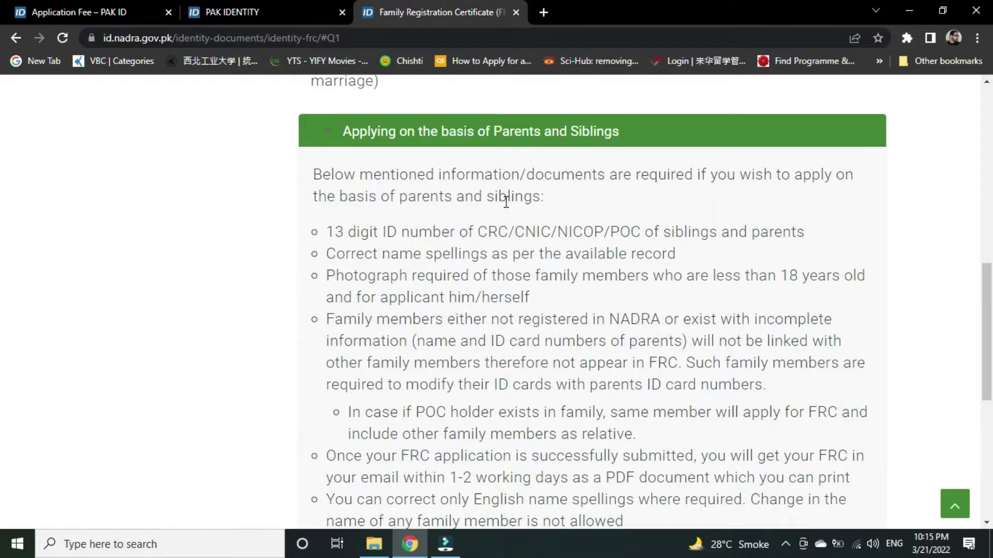
scroll(506, 201, "down", 1)
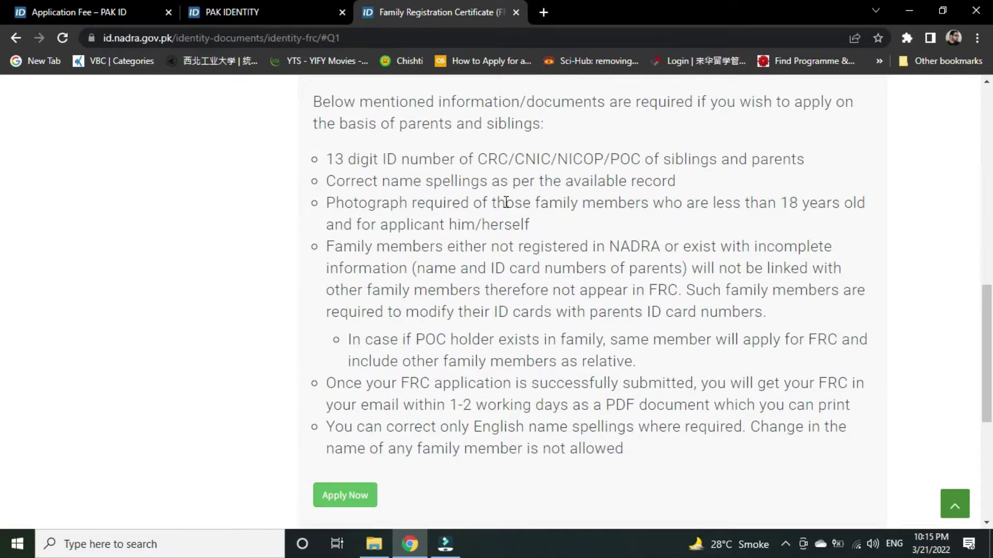
scroll(506, 202, "down", 2)
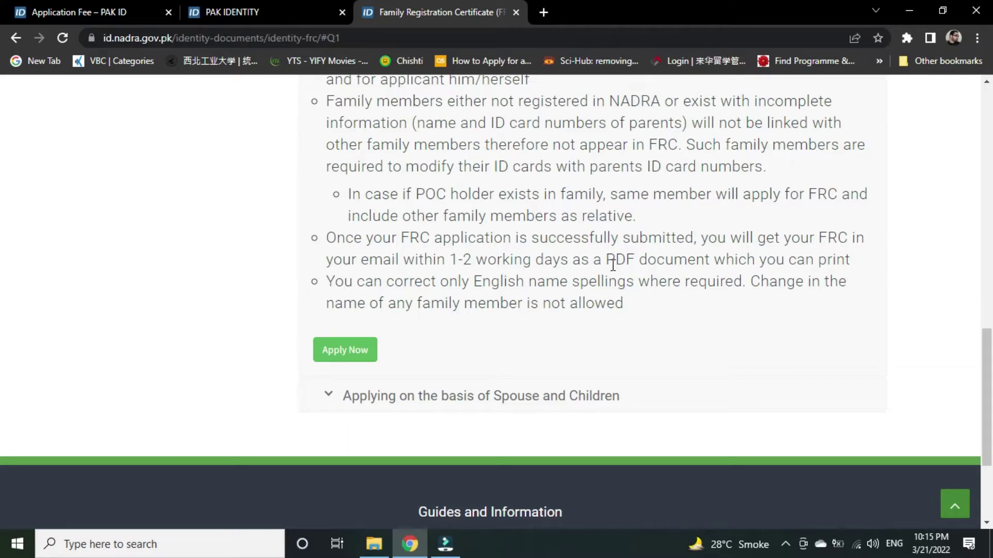
scroll(612, 264, "down", 1)
Expand and read the Spouse and Children document requirements.
left_click(328, 323)
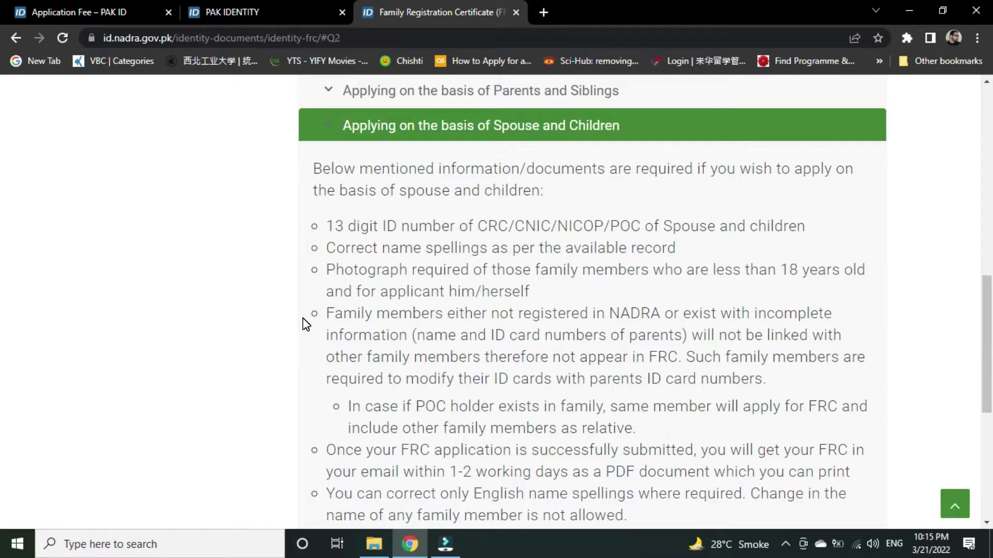
scroll(306, 325, "down", 3)
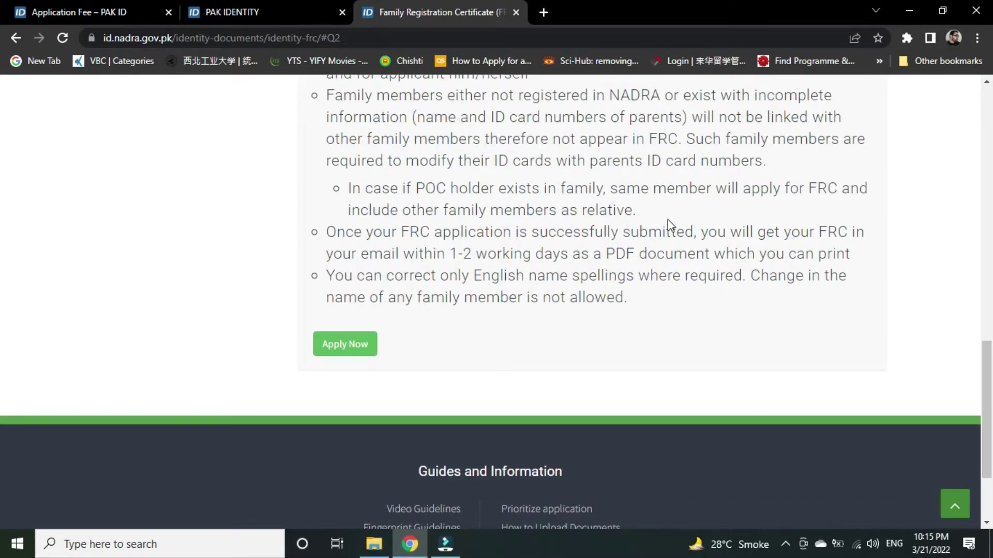
scroll(668, 226, "up", 15)
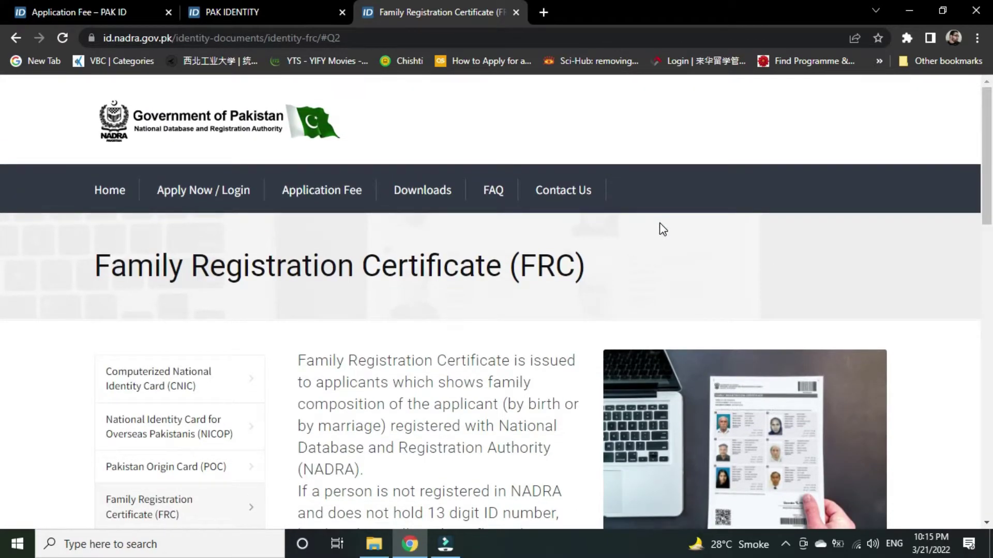
scroll(401, 273, "down", 3)
scroll(398, 196, "up", 4)
scroll(485, 138, "down", 8)
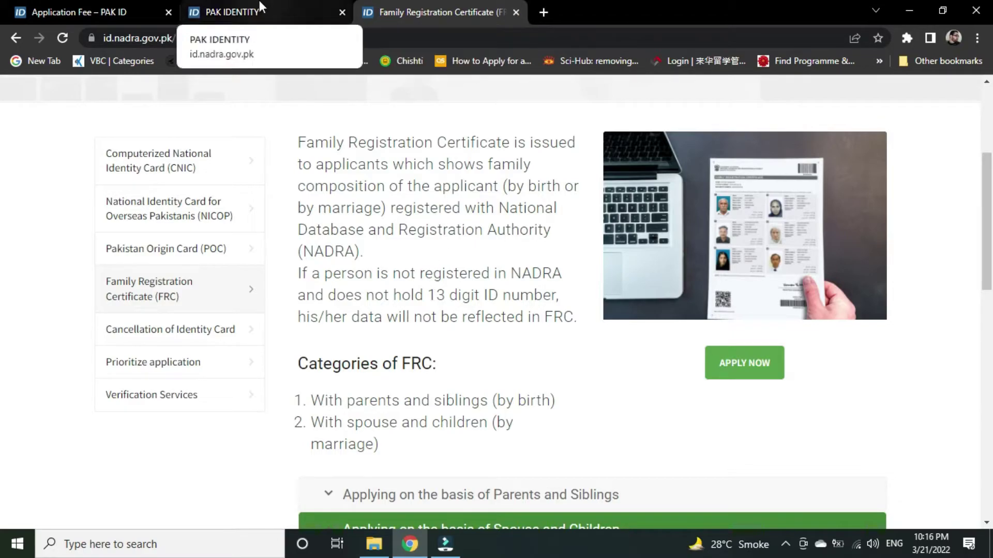
left_click(516, 12)
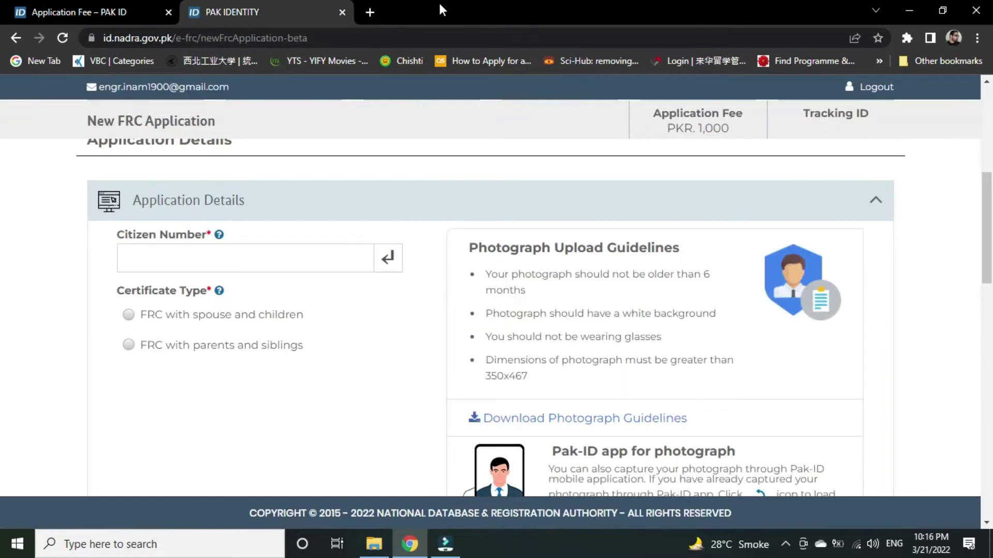
left_click(124, 258)
key("ctrl+v")
scroll(127, 265, "up", 2)
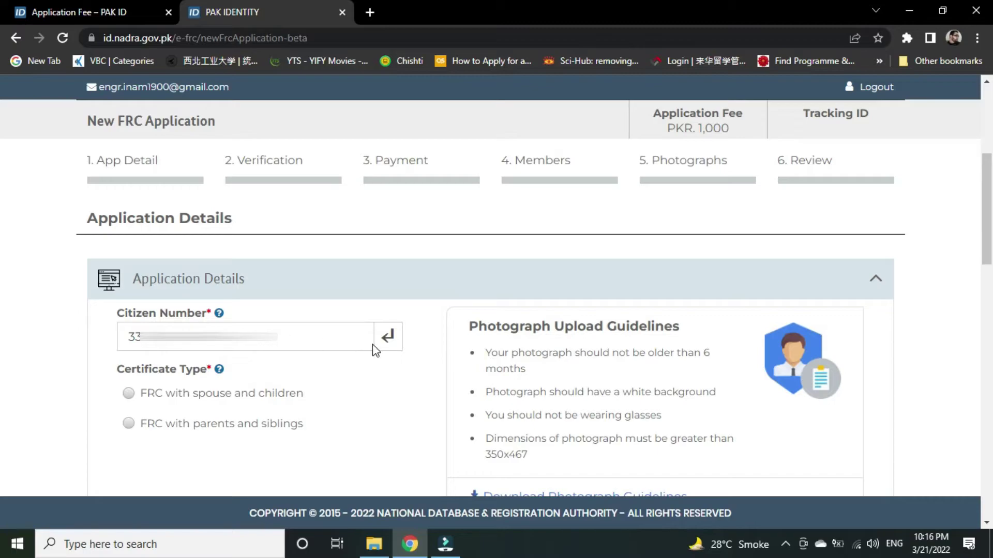
left_click(388, 339)
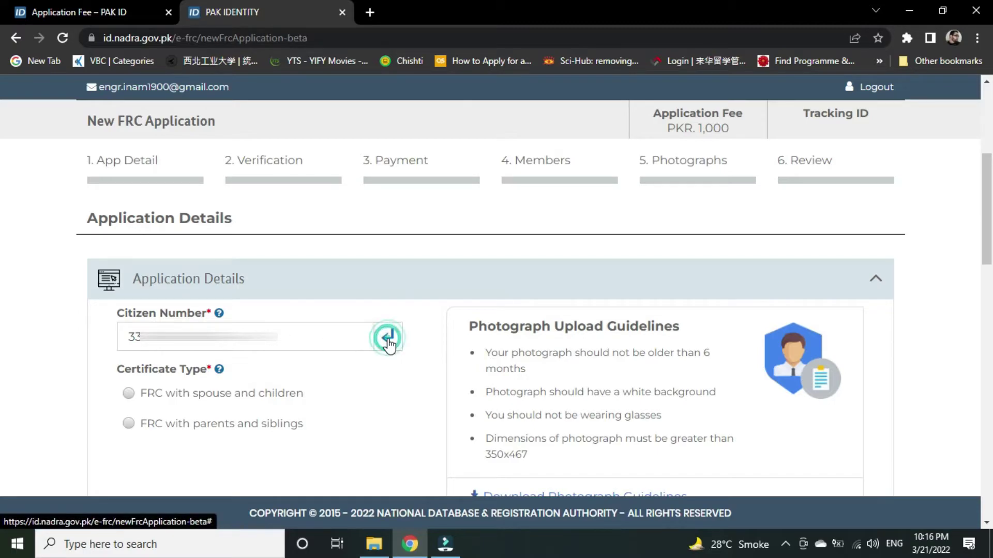
scroll(367, 350, "down", 2)
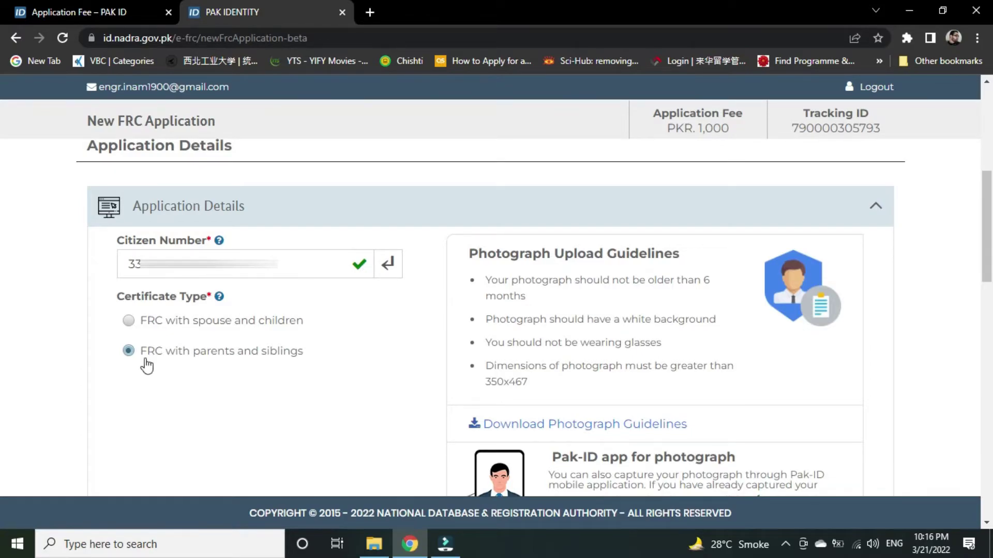
scroll(130, 353, "down", 1)
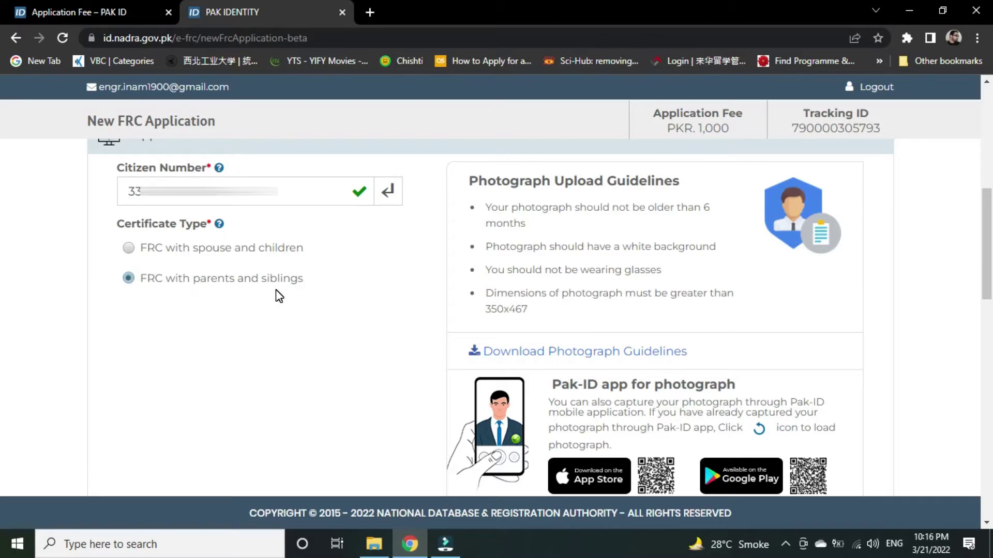
scroll(279, 297, "down", 1)
scroll(280, 296, "down", 2)
scroll(279, 296, "up", 2)
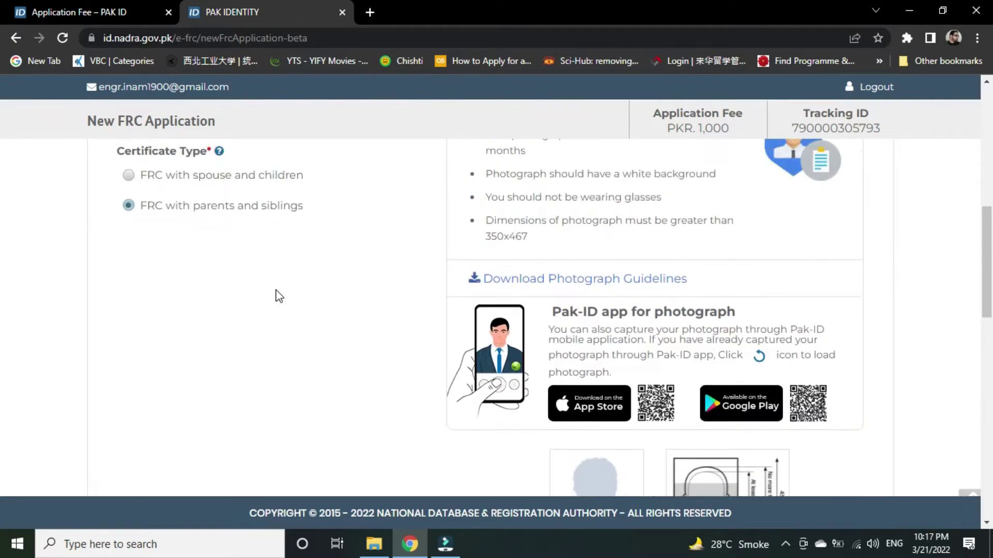
scroll(280, 297, "up", 1)
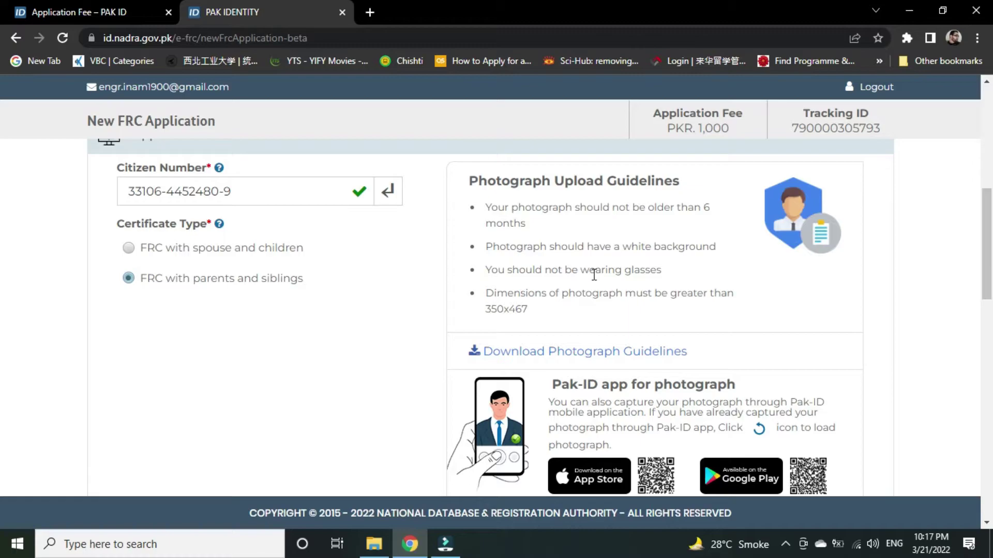
scroll(594, 275, "down", 1)
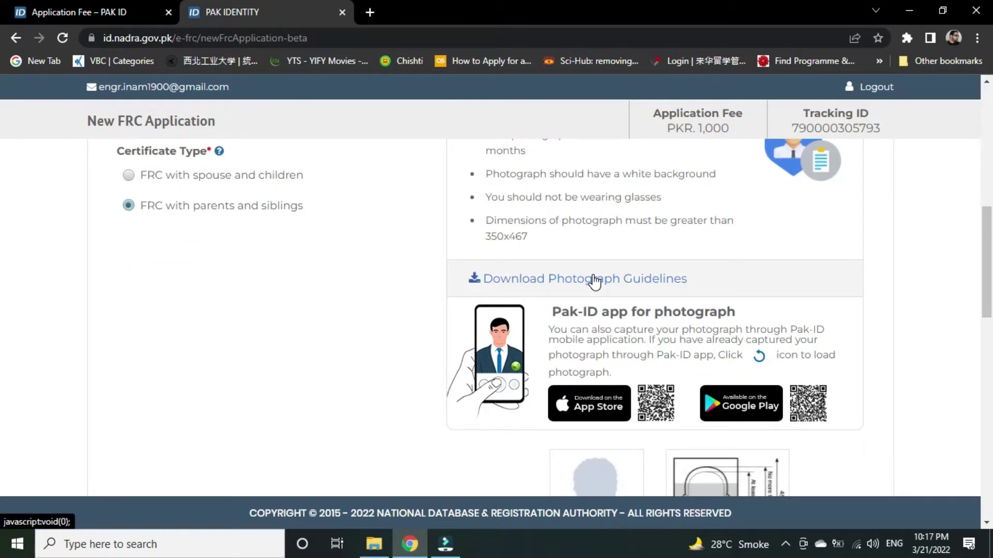
scroll(594, 281, "down", 3)
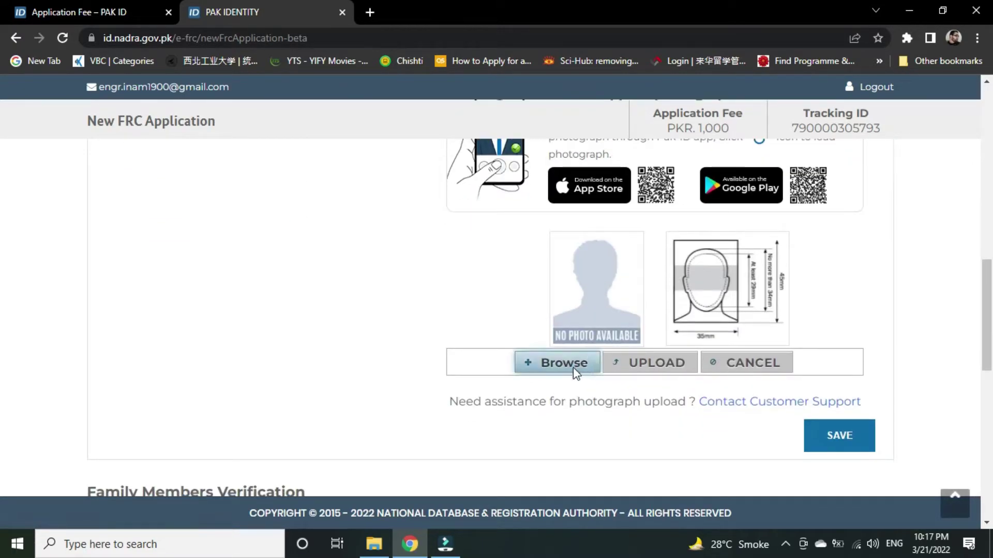
Upload the 90a photo, confirm it meets the specification, and save it.
left_click(564, 363)
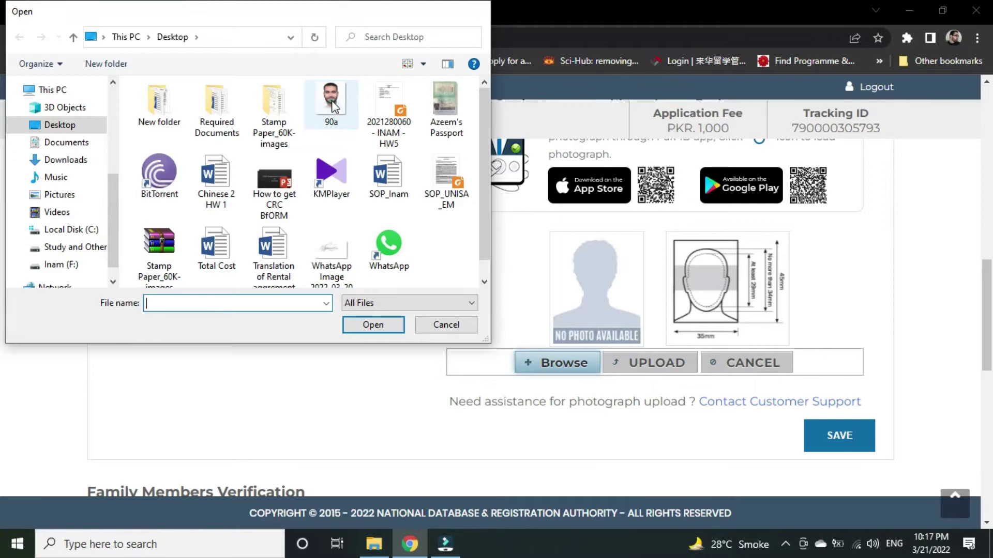
double_click(331, 104)
left_click(650, 364)
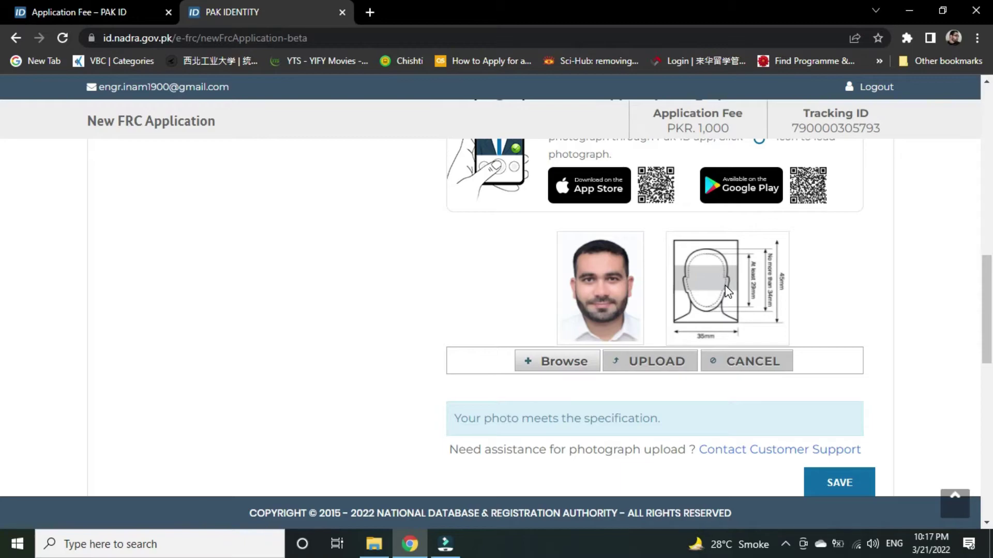
scroll(728, 293, "down", 2)
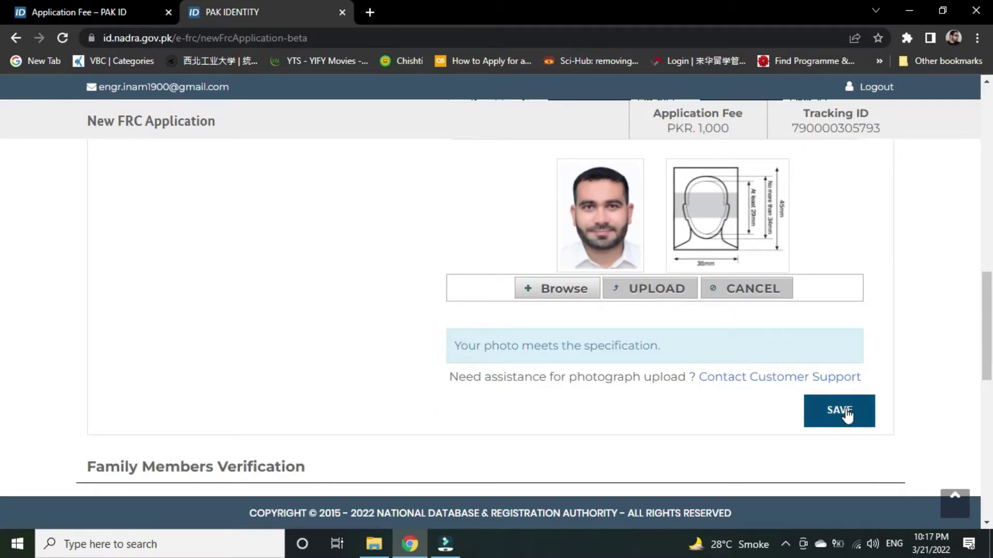
left_click(843, 411)
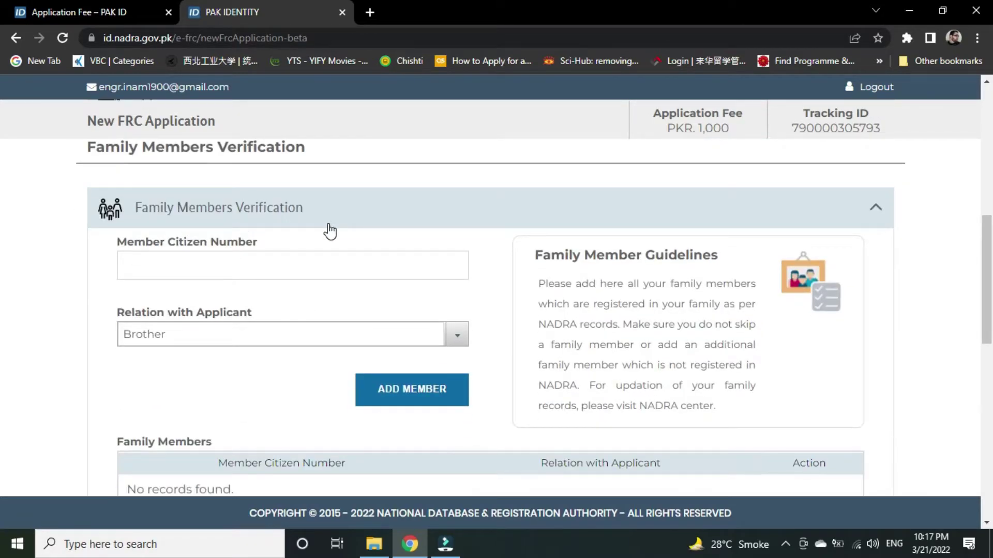
Add the father as a family member by entering his citizen number and choosing Father.
left_click(285, 337)
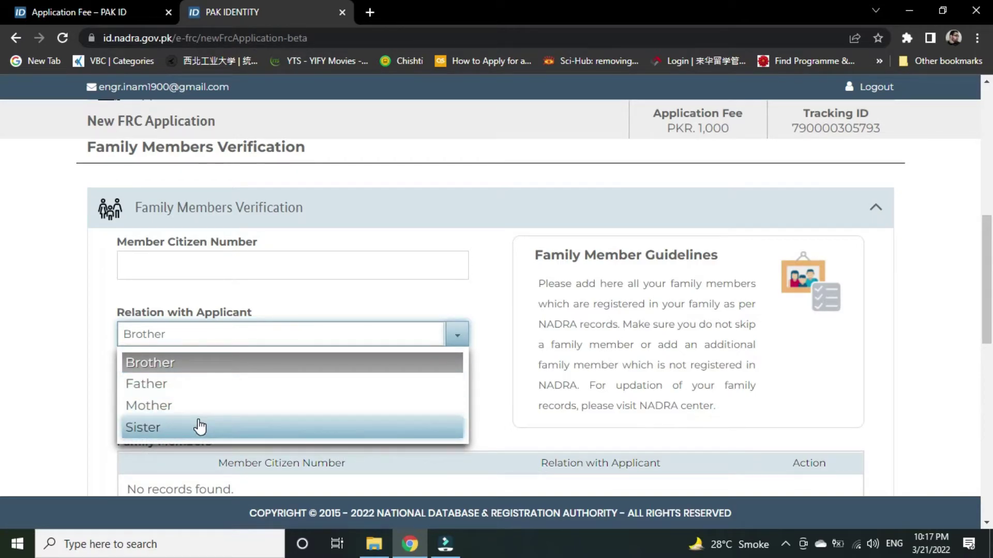
left_click(83, 348)
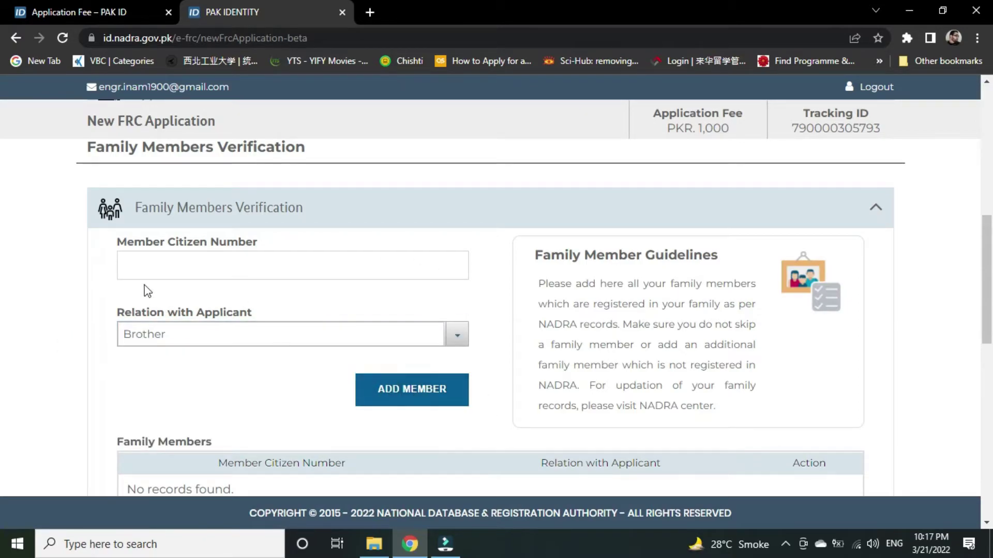
left_click(126, 264)
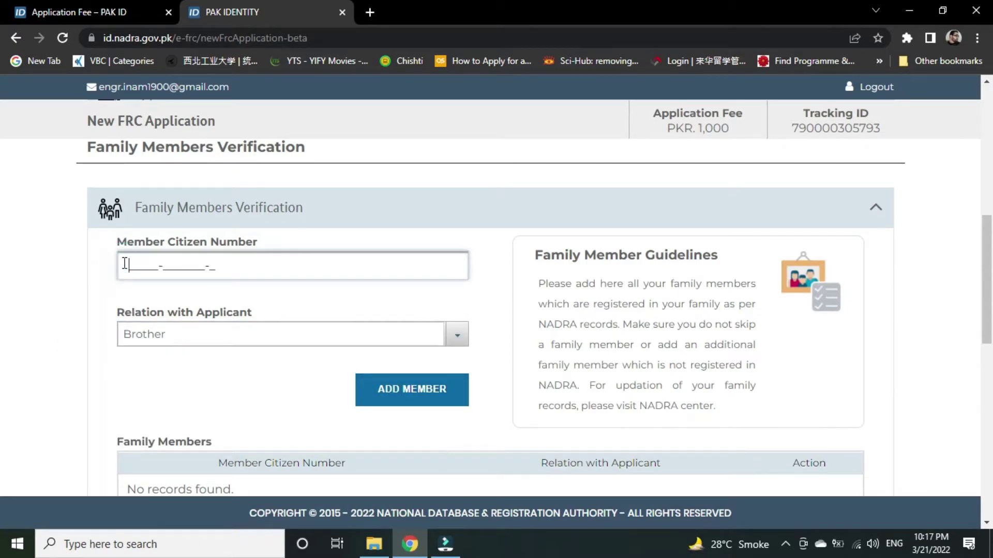
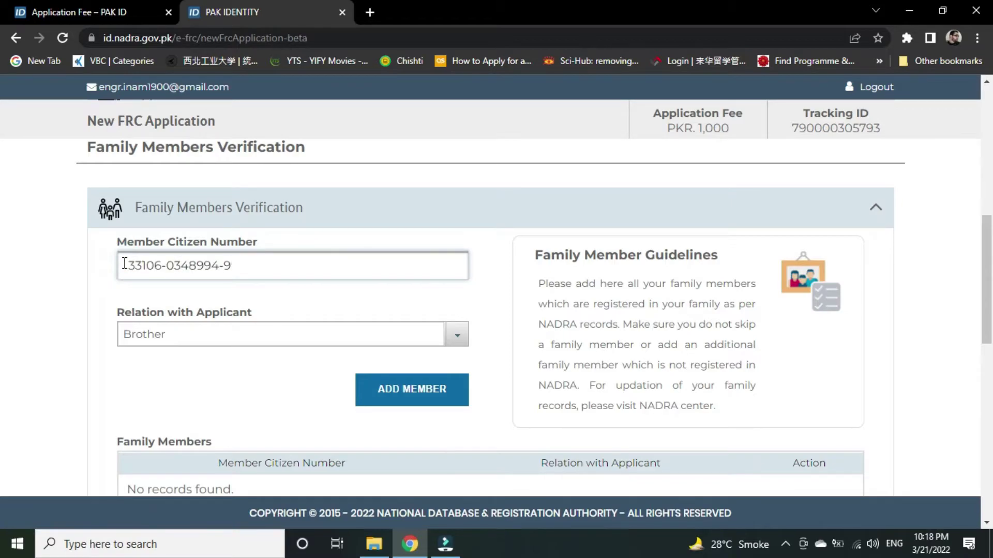
scroll(132, 285, "down", 1)
left_click(190, 262)
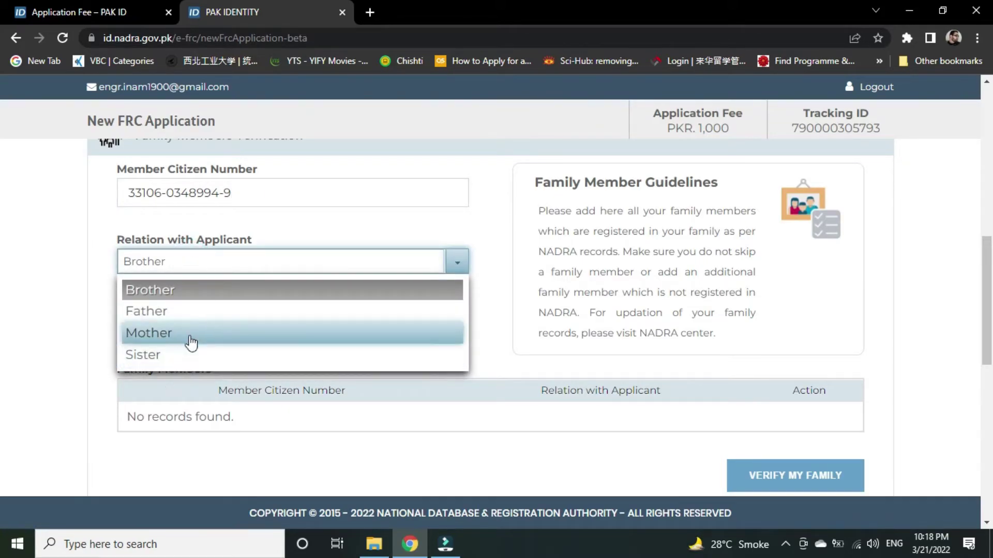
left_click(195, 313)
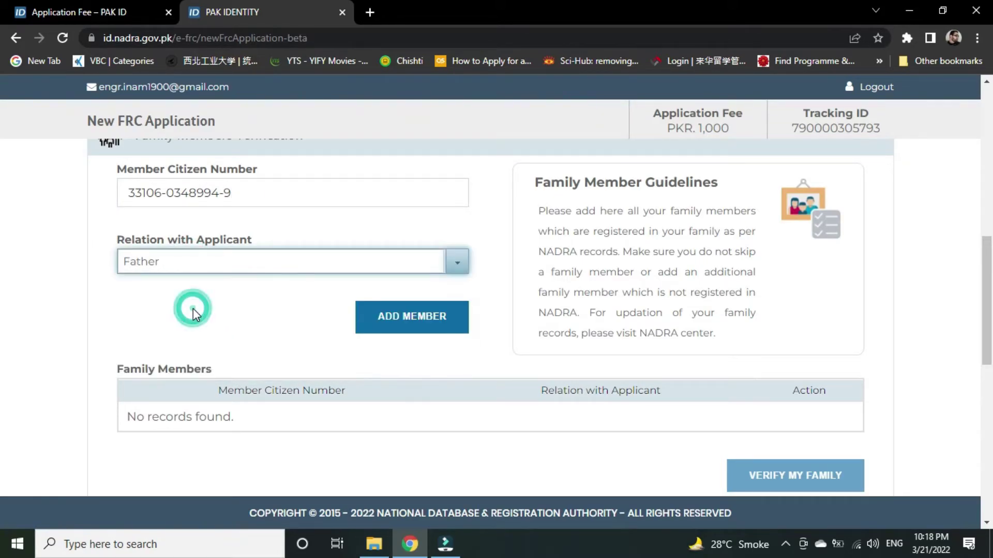
left_click(411, 318)
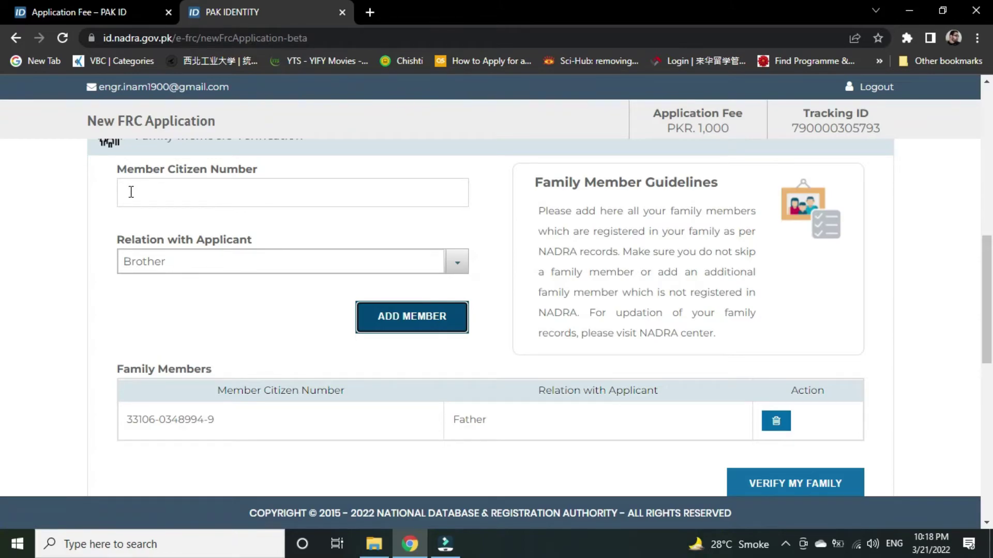
Set Mother as the next relation, then verify the listed family members against records.
left_click(155, 264)
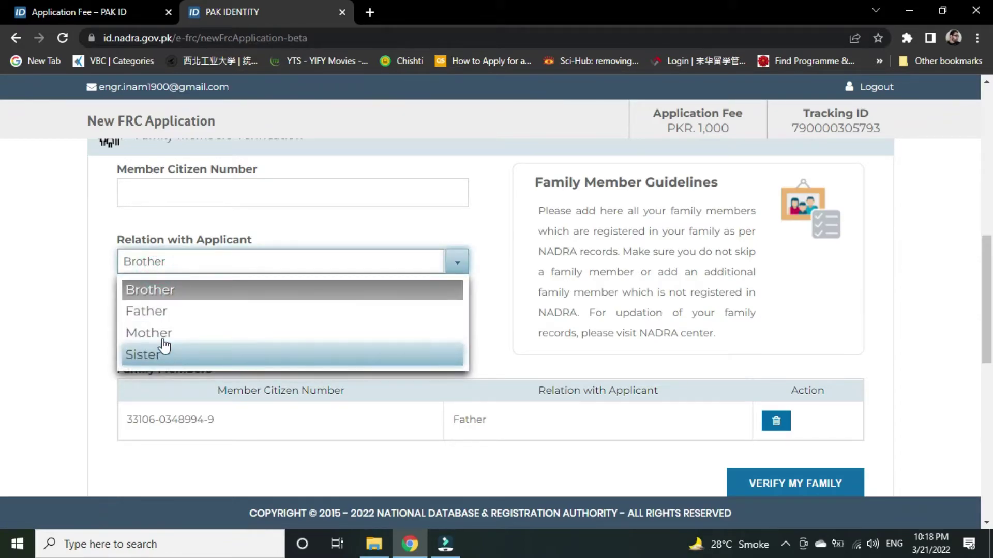
left_click(160, 334)
left_click(132, 192)
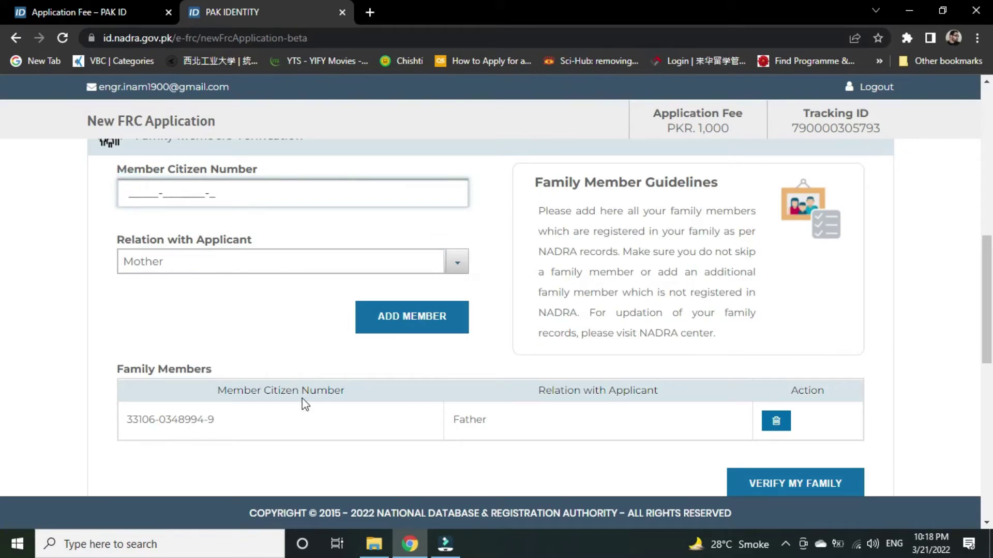
left_click(171, 261)
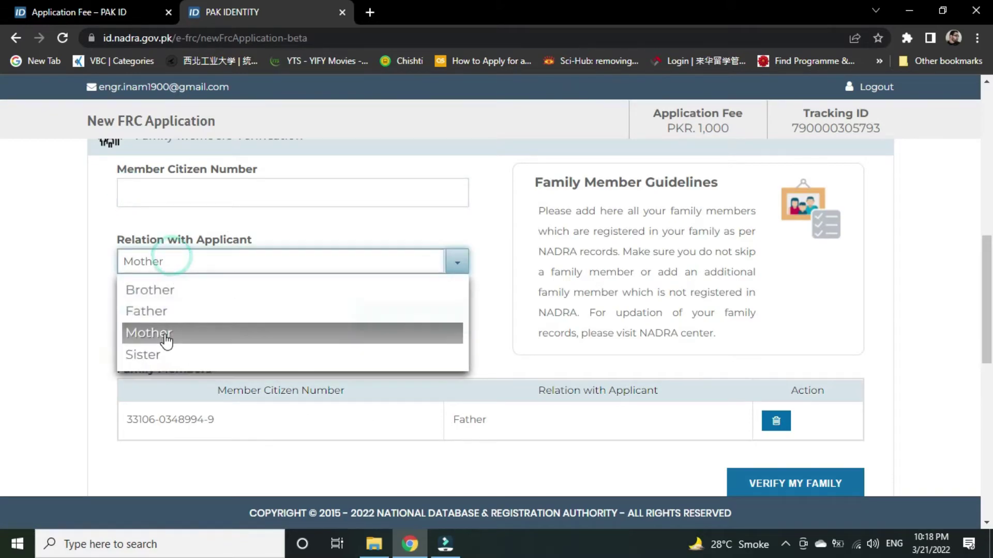
left_click(51, 334)
scroll(282, 335, "down", 2)
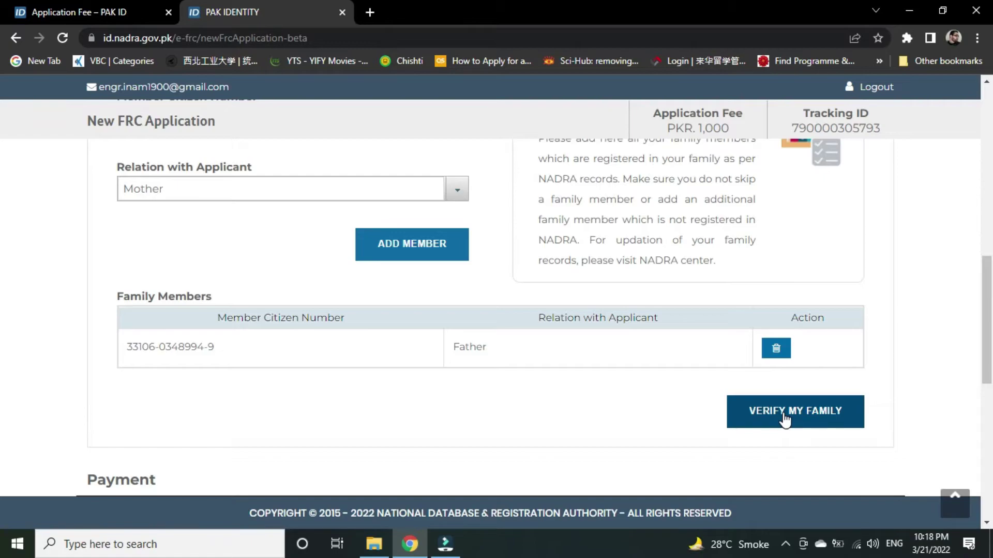
left_click(784, 420)
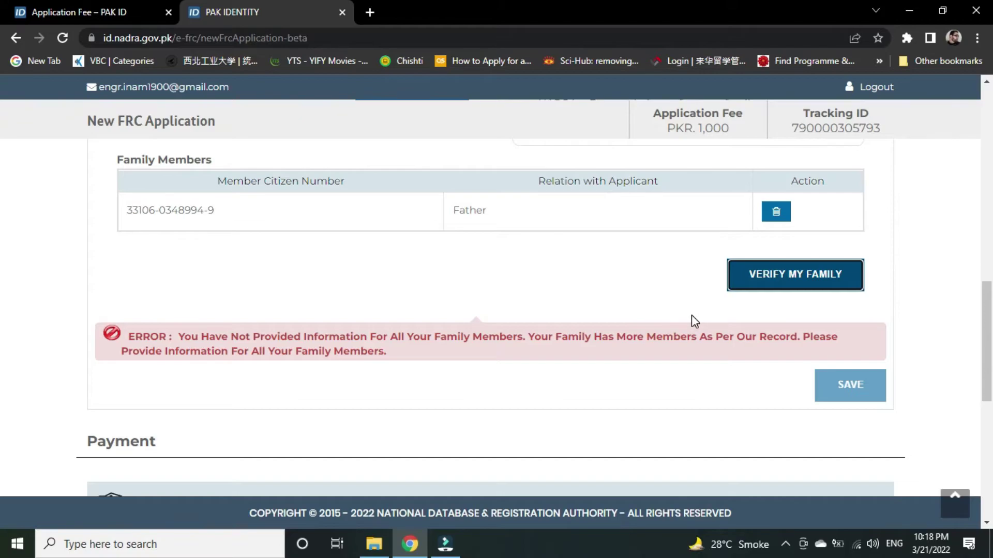
scroll(692, 316, "down", 1)
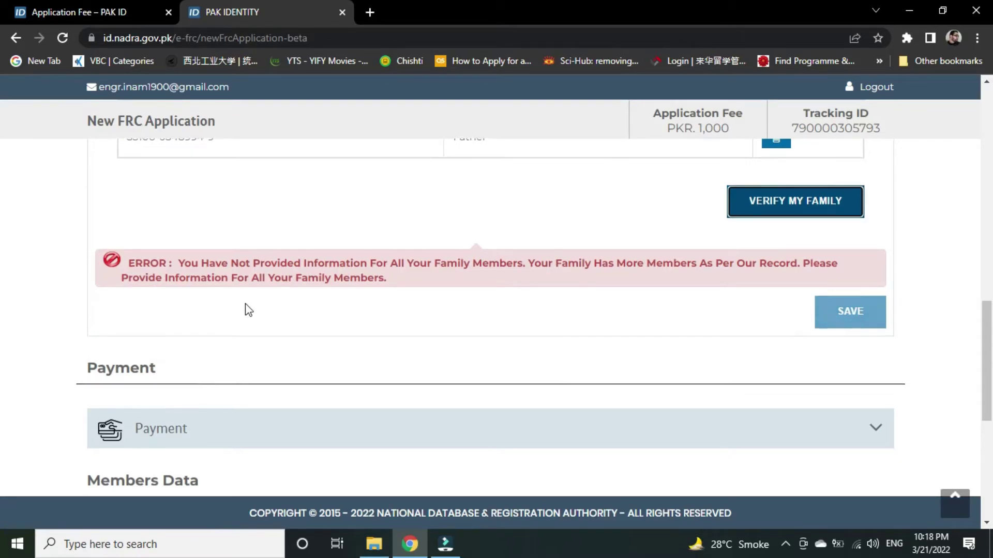
scroll(247, 305, "down", 2)
scroll(368, 256, "down", 1)
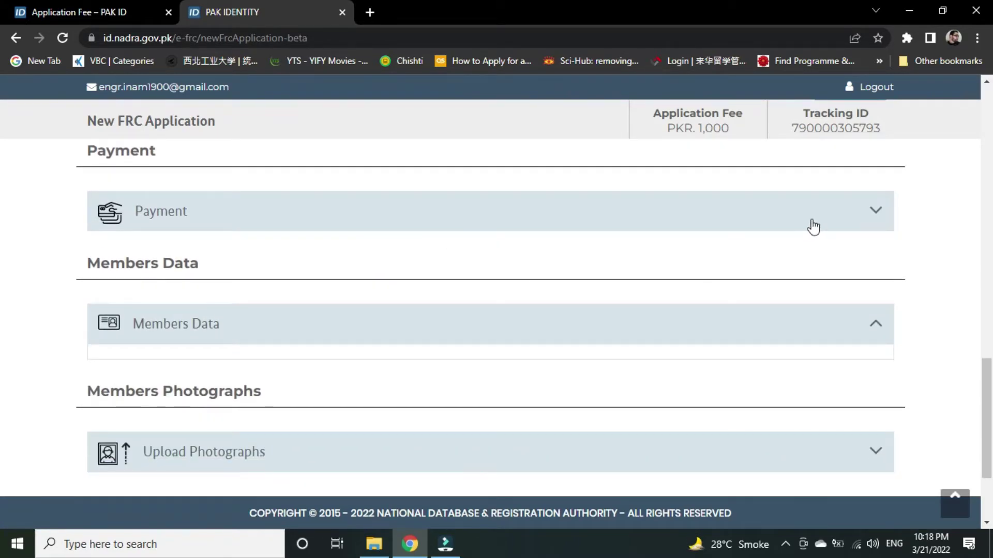
scroll(166, 215, "up", 3)
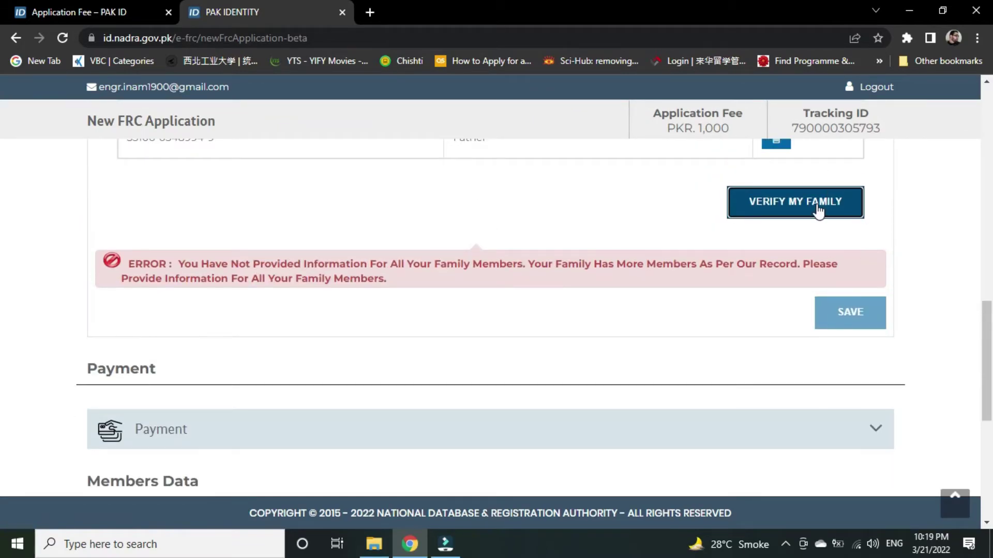
scroll(366, 370, "down", 2)
scroll(577, 248, "down", 1)
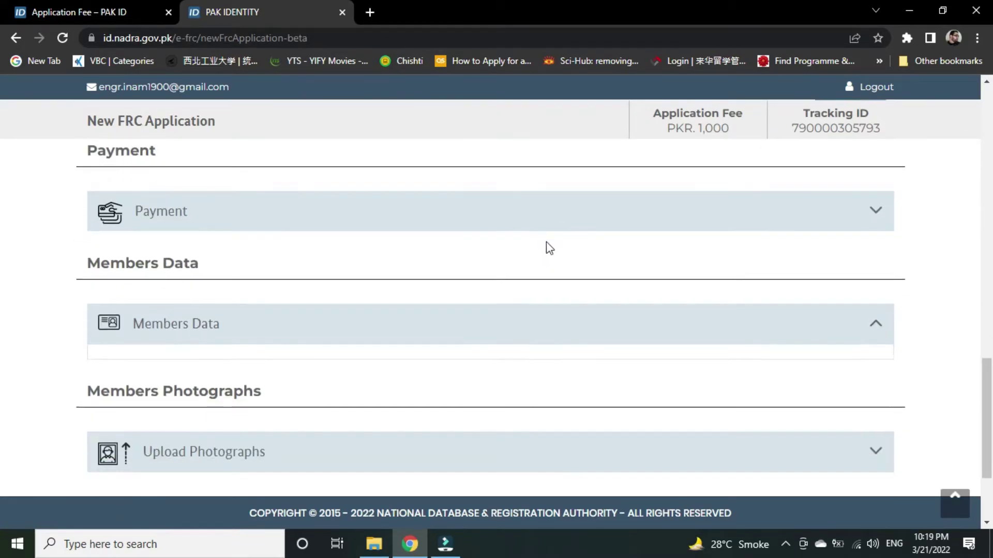
Expand the Payment section and try accepting its terms, which stay disabled.
left_click(262, 228)
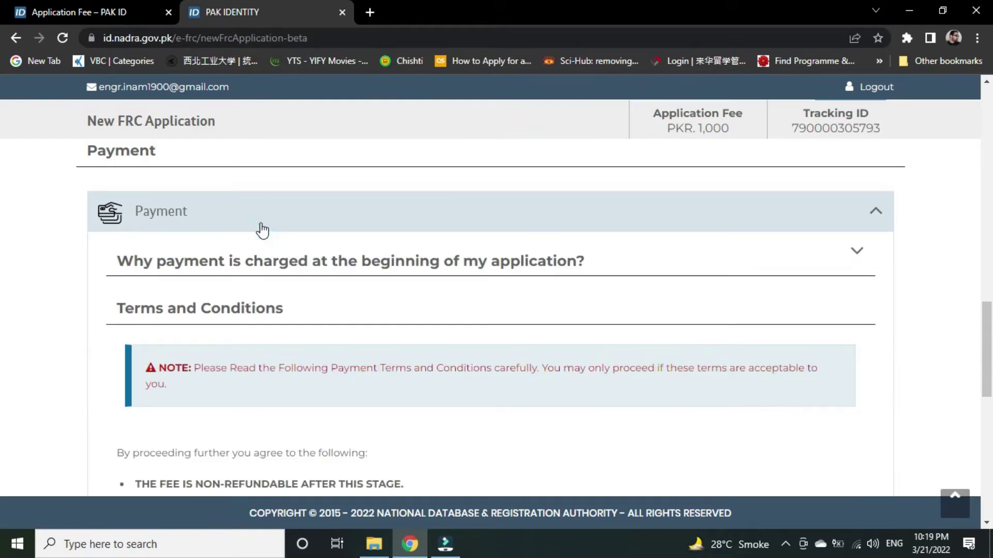
scroll(262, 227, "down", 3)
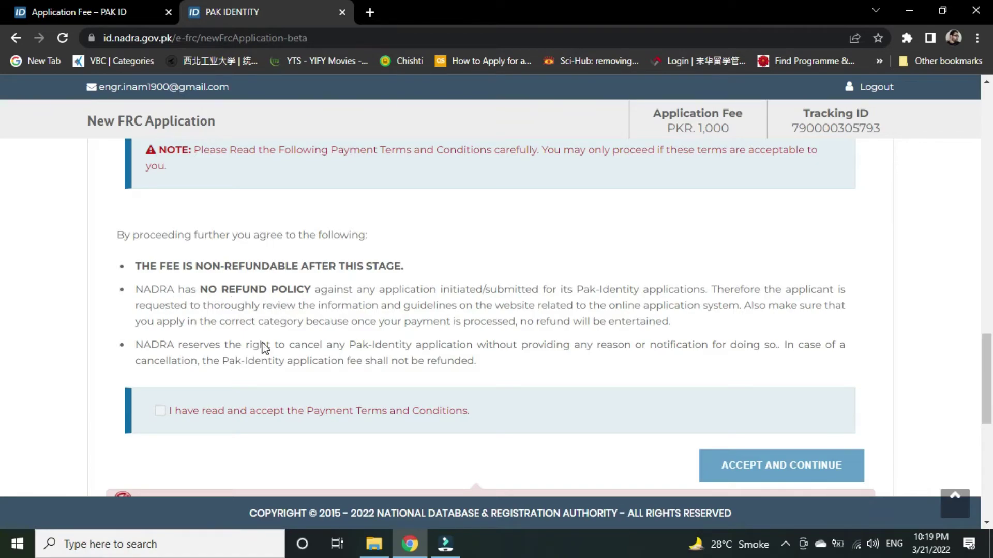
left_click(161, 411)
left_click(161, 411)
scroll(448, 259, "up", 5)
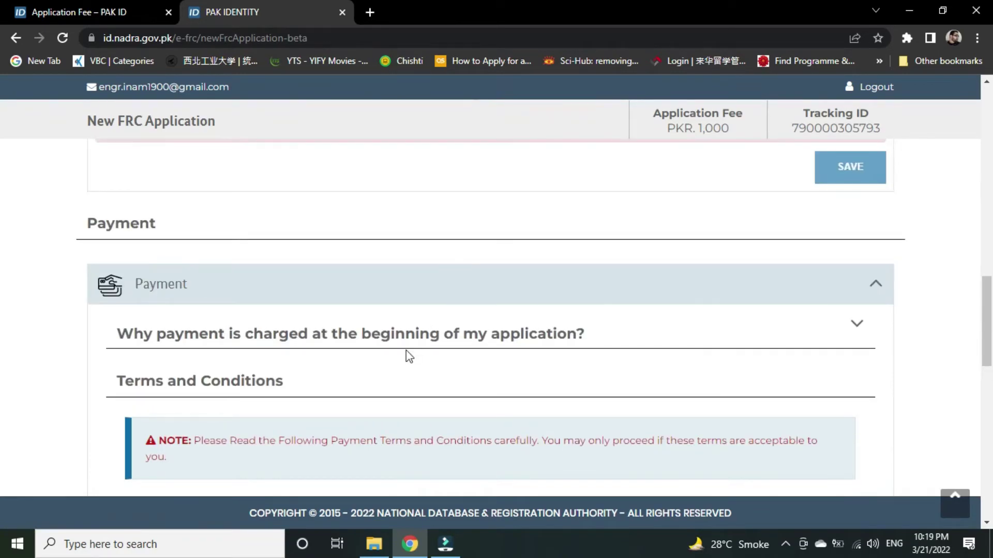
scroll(408, 356, "up", 3)
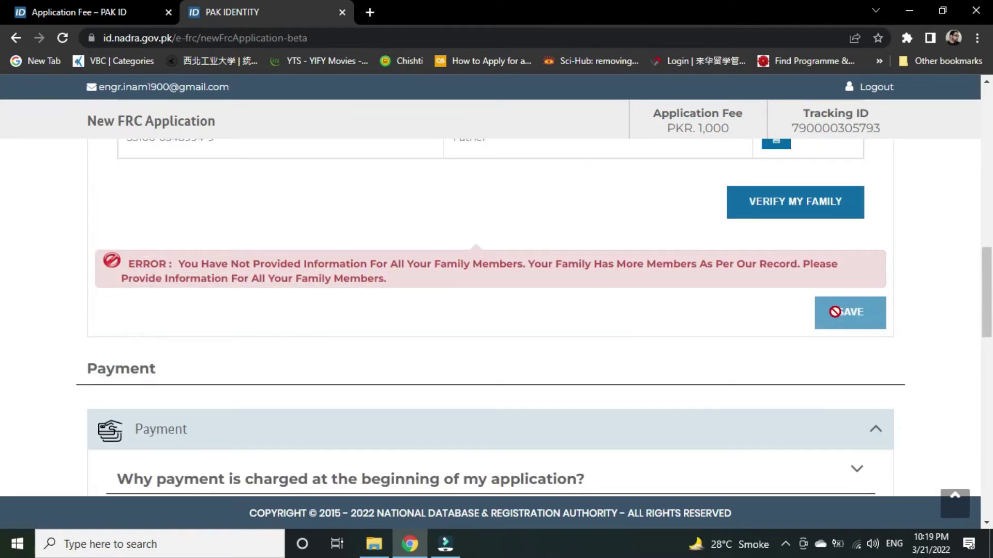
scroll(834, 312, "down", 12)
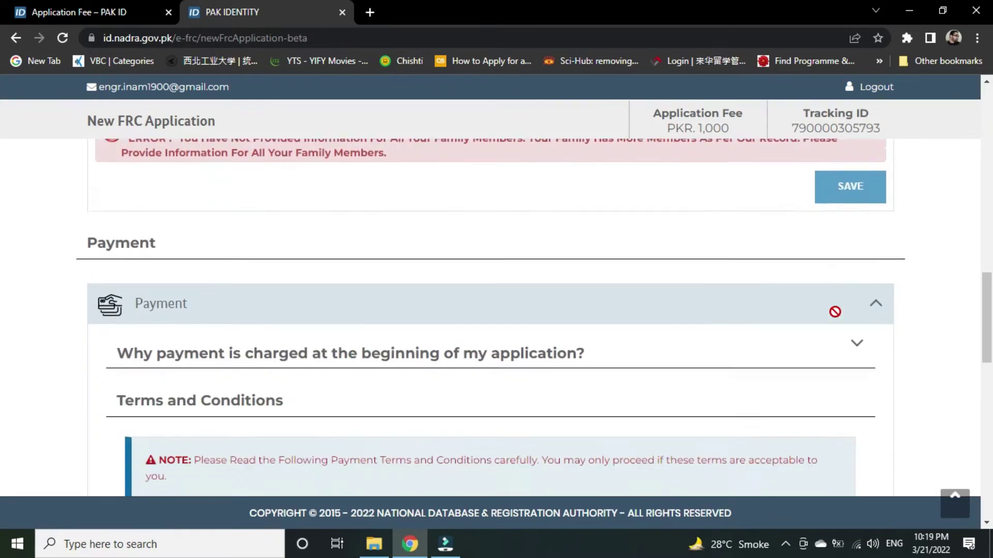
scroll(540, 377, "down", 4)
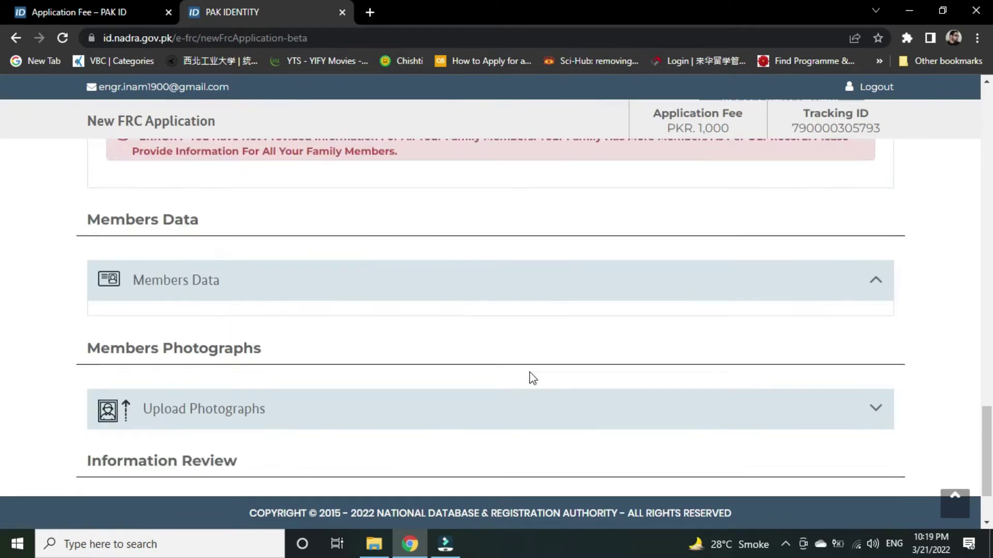
left_click(558, 231)
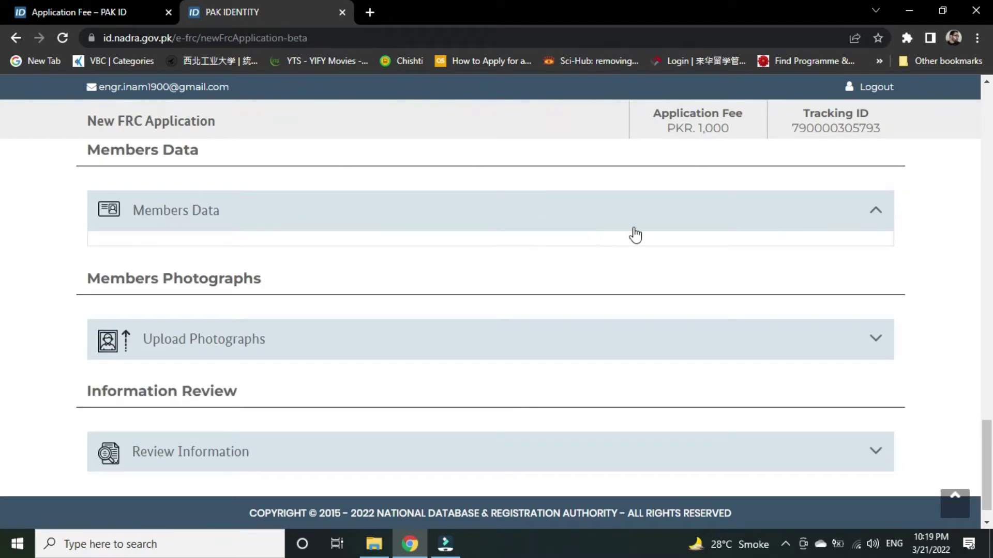
Collapse Members Data and expand the empty Upload Photographs section.
left_click(676, 219)
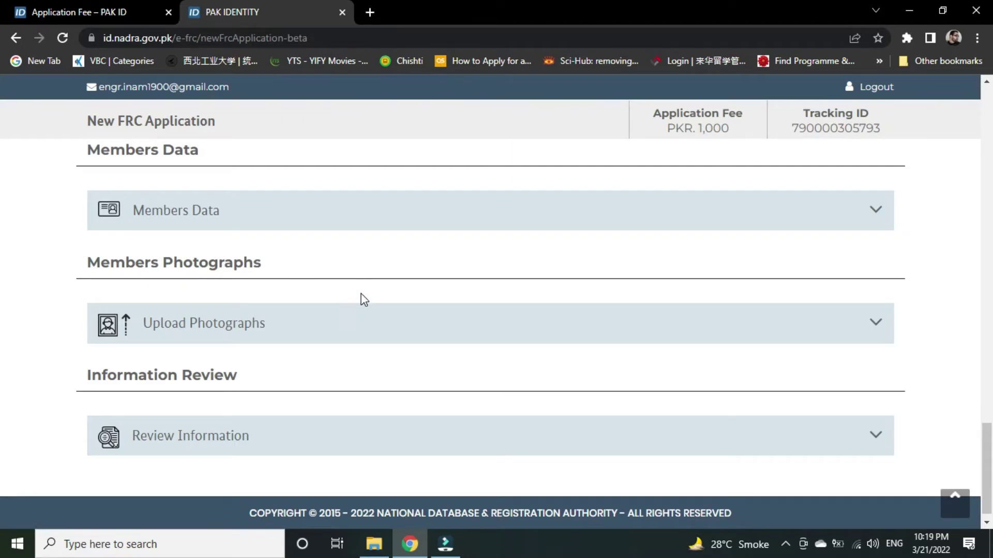
scroll(364, 300, "down", 1)
left_click(308, 318)
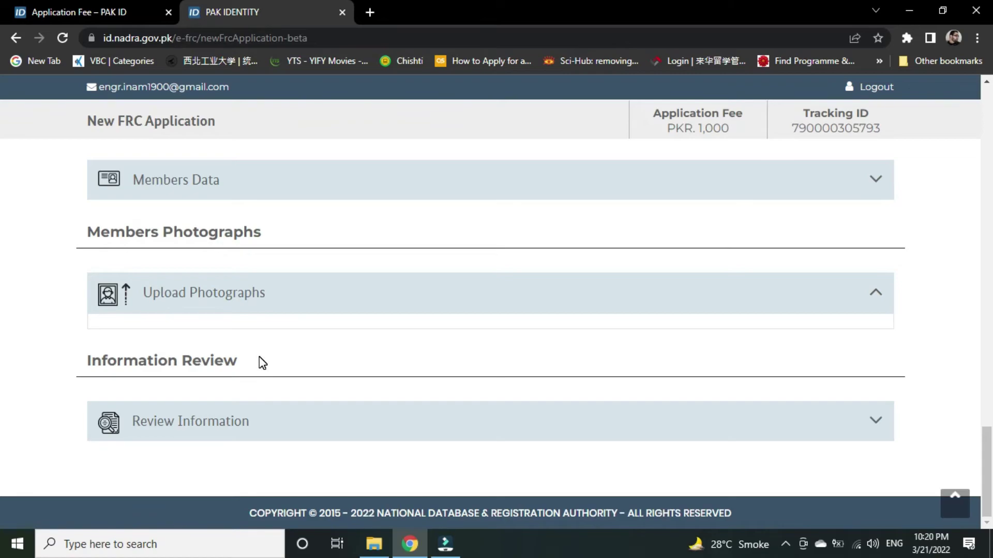
Expand Review Information showing Application Type New FRC, PKR 1,000 fee and Executive priority.
left_click(355, 427)
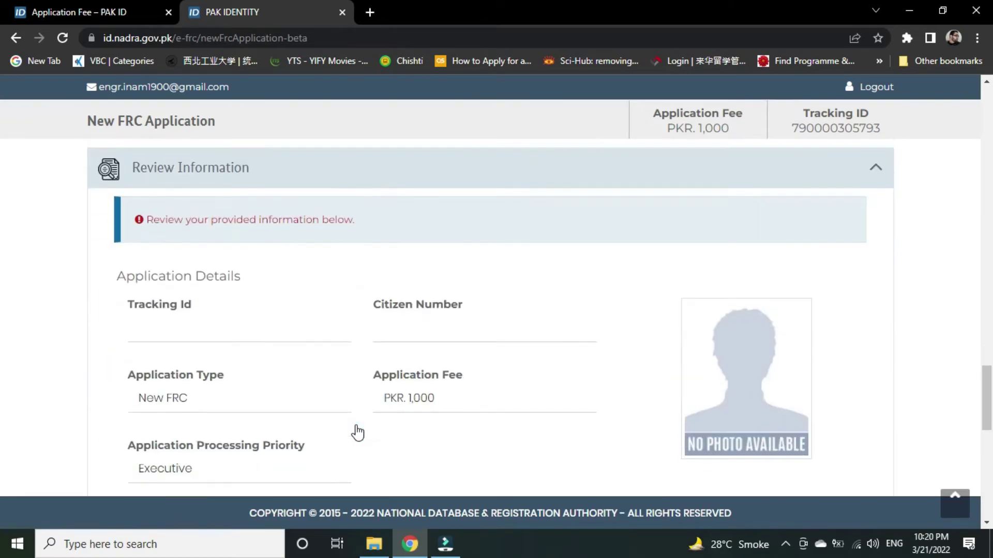
scroll(357, 433, "down", 1)
scroll(362, 408, "up", 2)
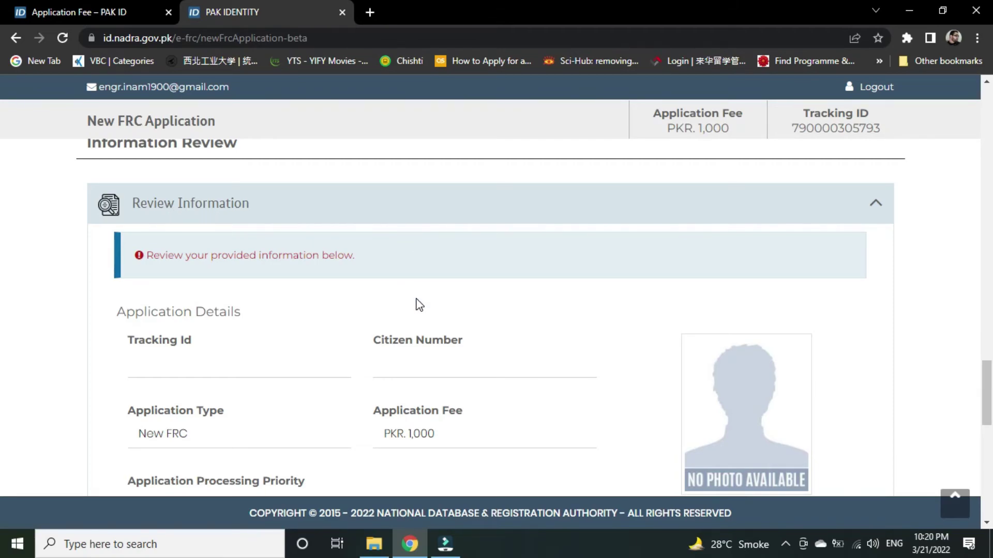
scroll(243, 310, "down", 3)
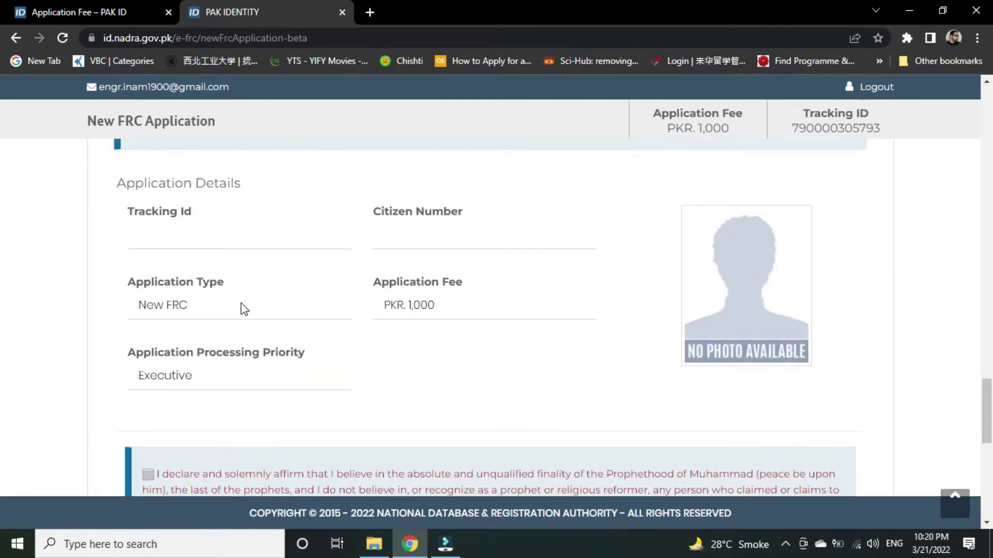
scroll(244, 309, "up", 3)
scroll(262, 361, "down", 3)
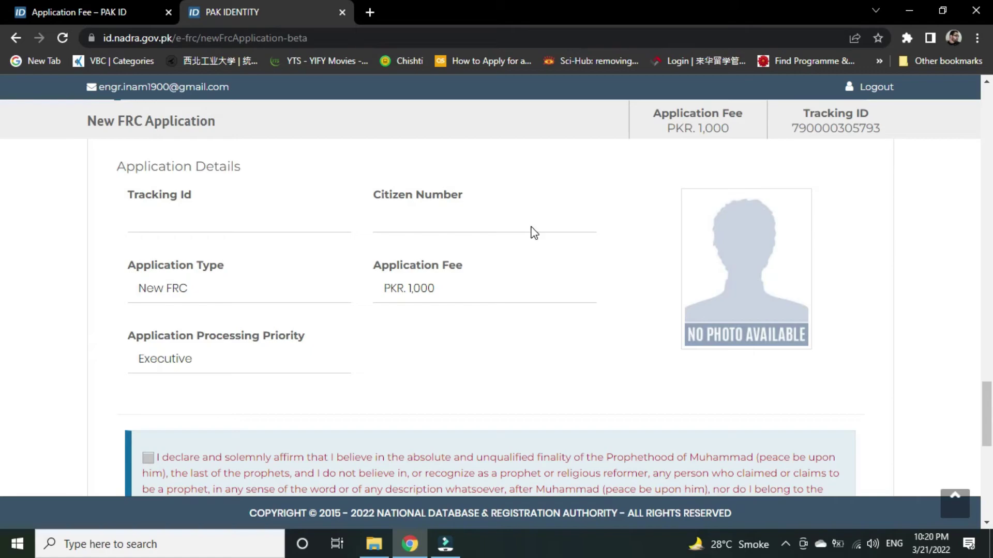
Highlight 'FRC' in the application type, then scroll through the declarations and back up.
double_click(179, 288)
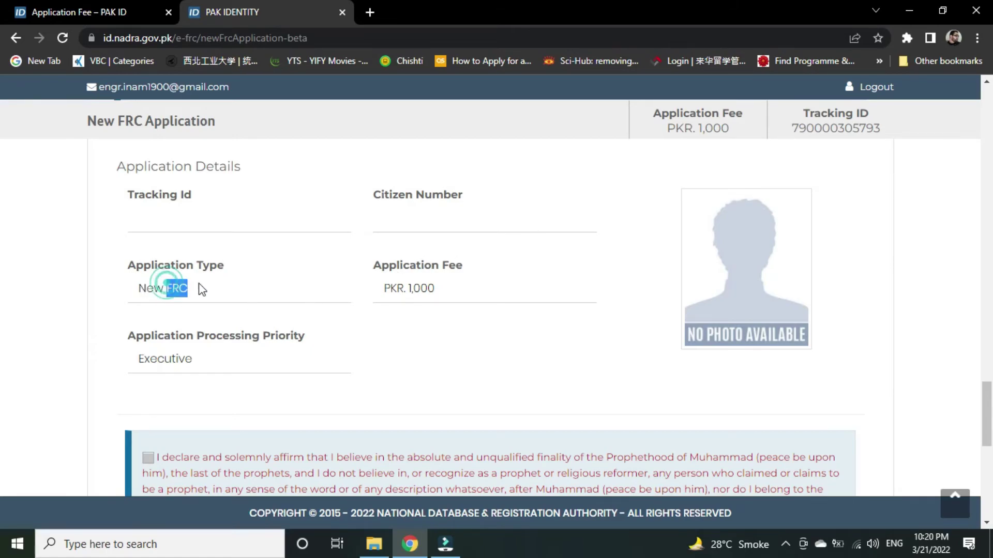
left_click(441, 293)
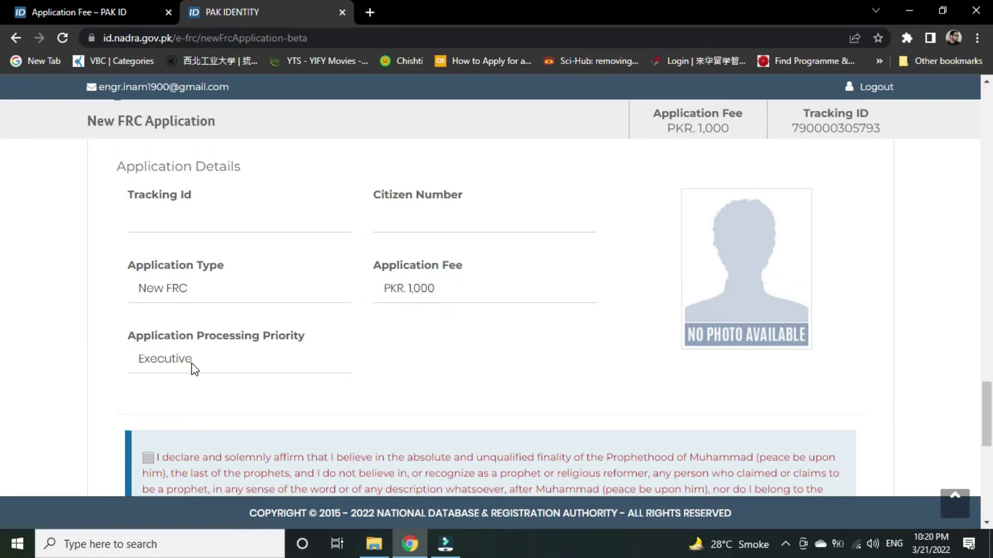
scroll(194, 368, "down", 4)
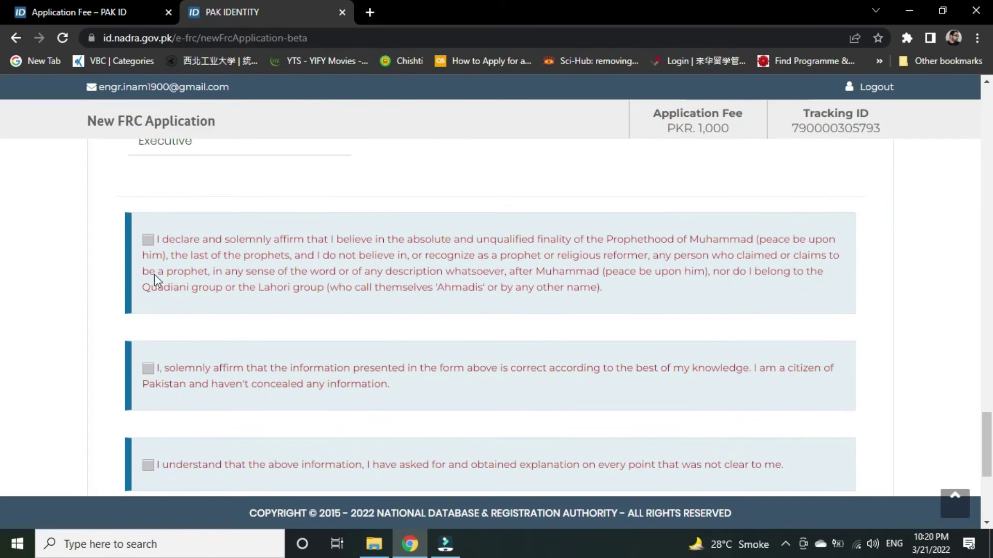
scroll(147, 423, "down", 5)
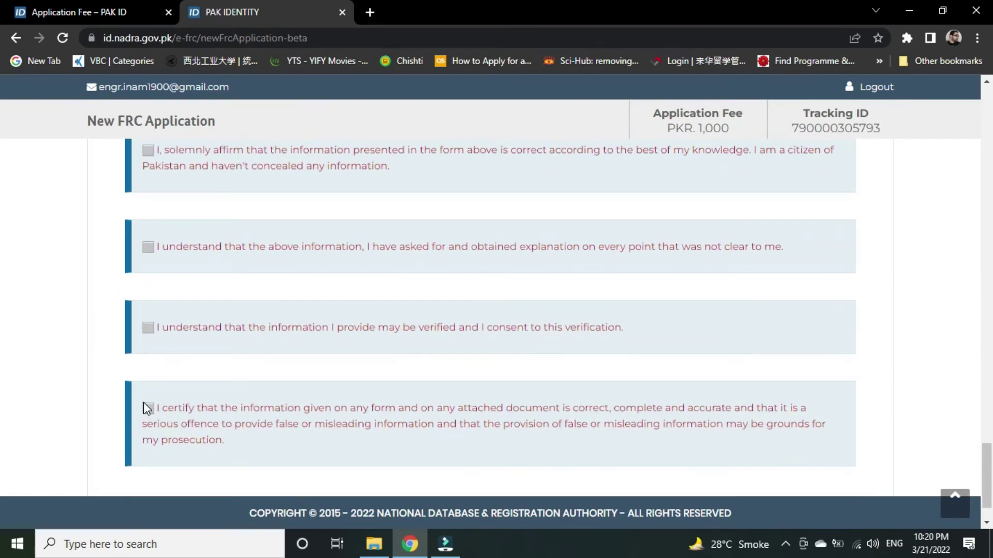
scroll(147, 409, "up", 13)
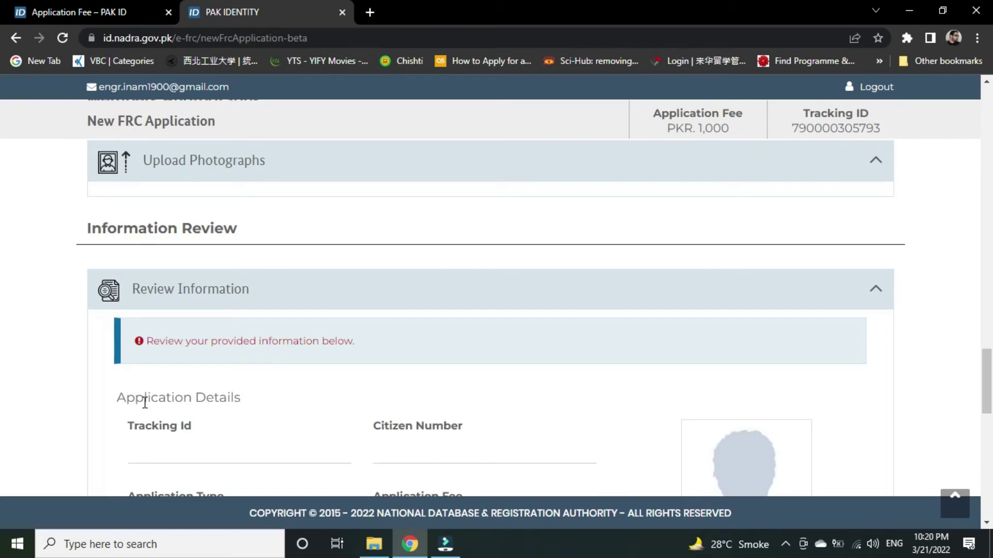
scroll(145, 402, "up", 14)
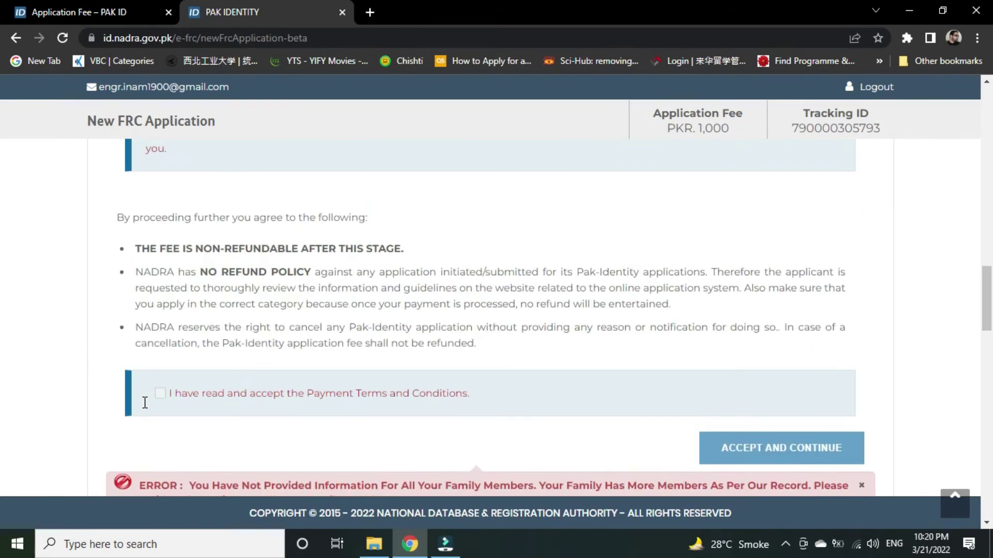
scroll(145, 403, "up", 15)
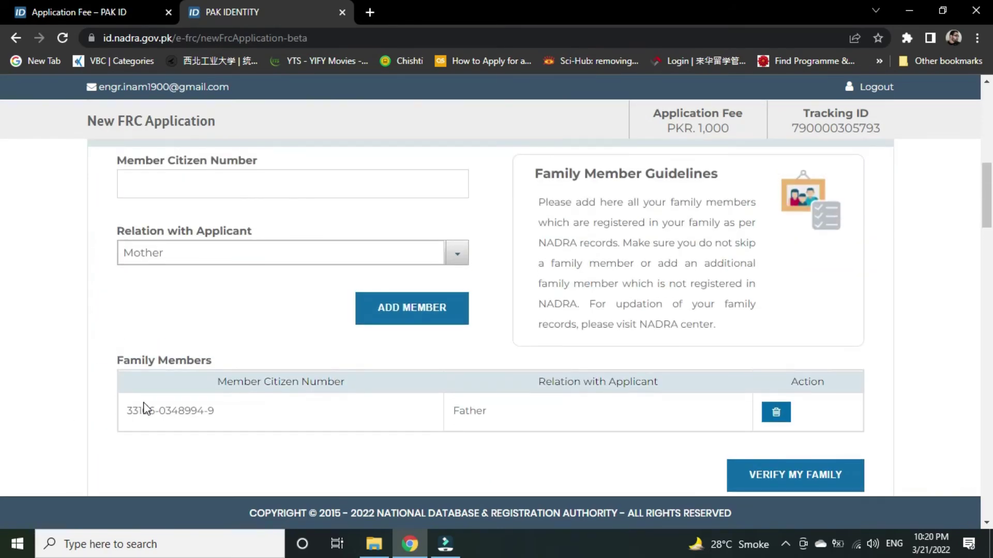